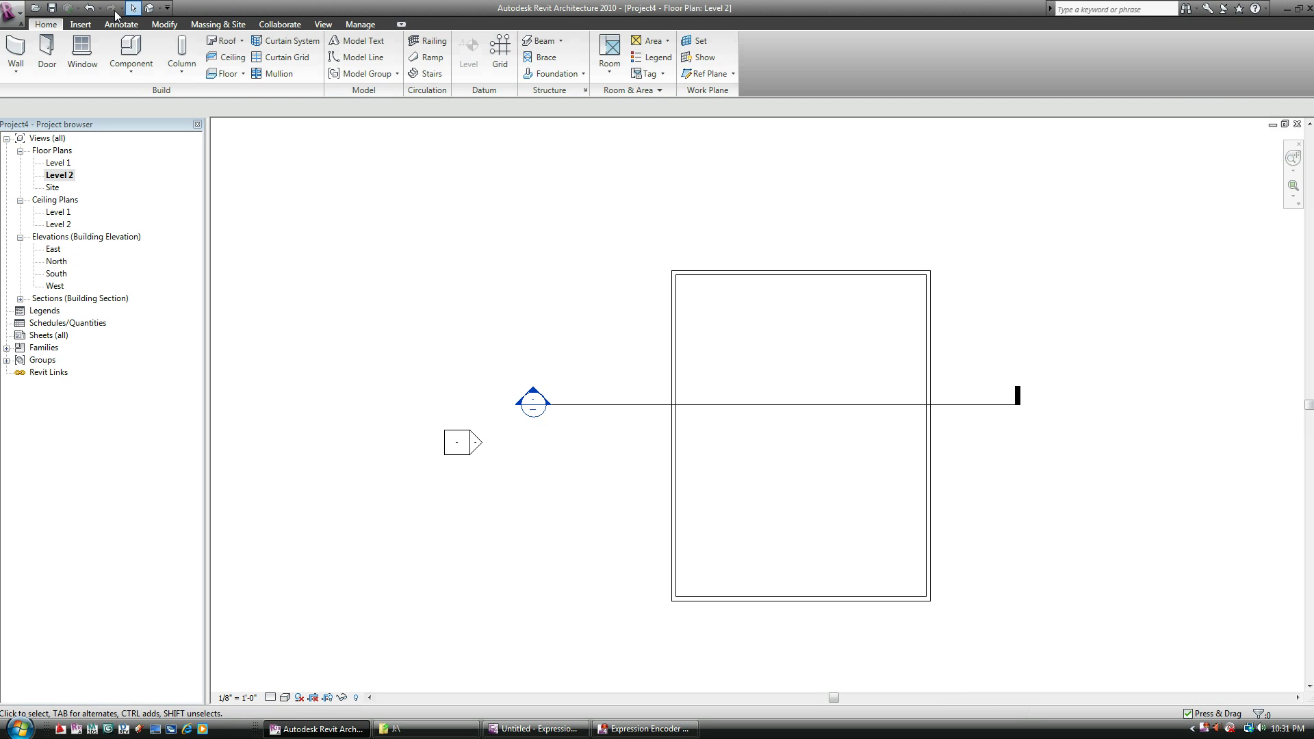
Show the 3D view in Shading with Edges, orbit to a near-level angle, then open Level 1 plan
click(148, 9)
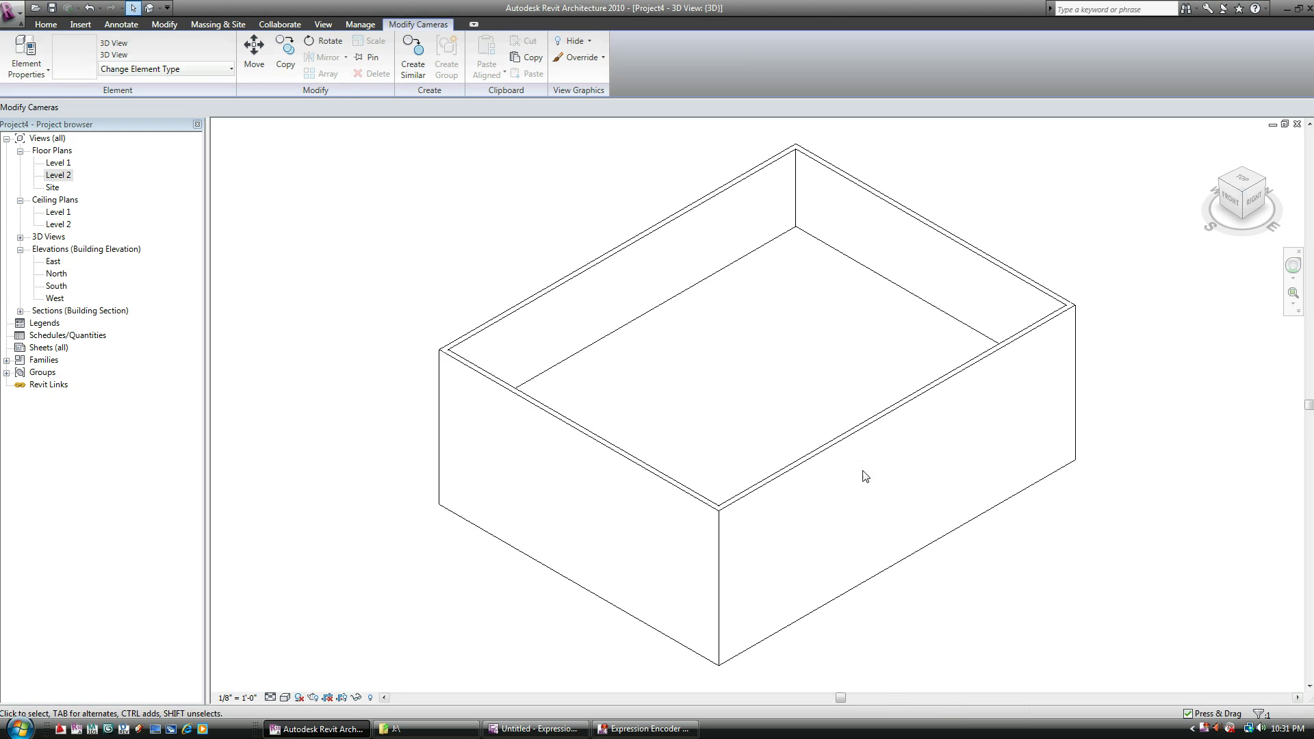
click(285, 698)
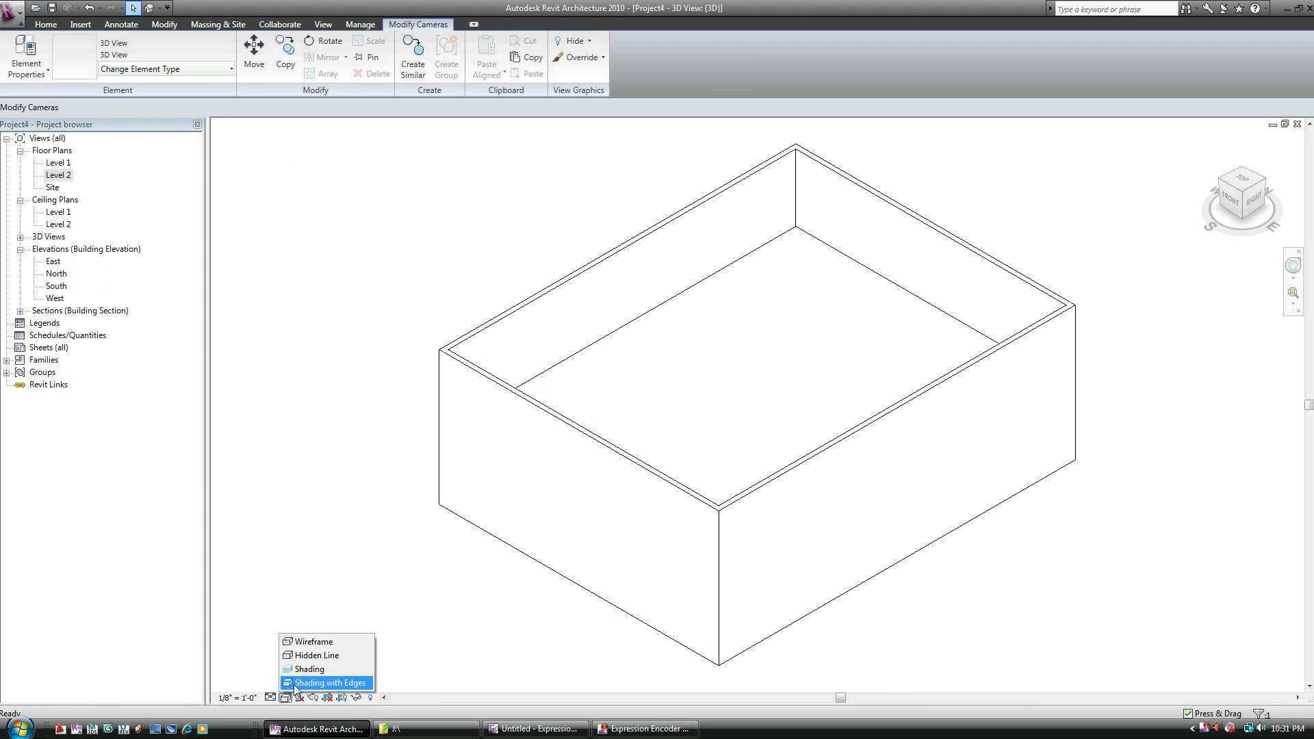
click(315, 686)
shift+middle_drag(988, 569, 1201, 490)
shift+middle_drag(627, 532, 684, 541)
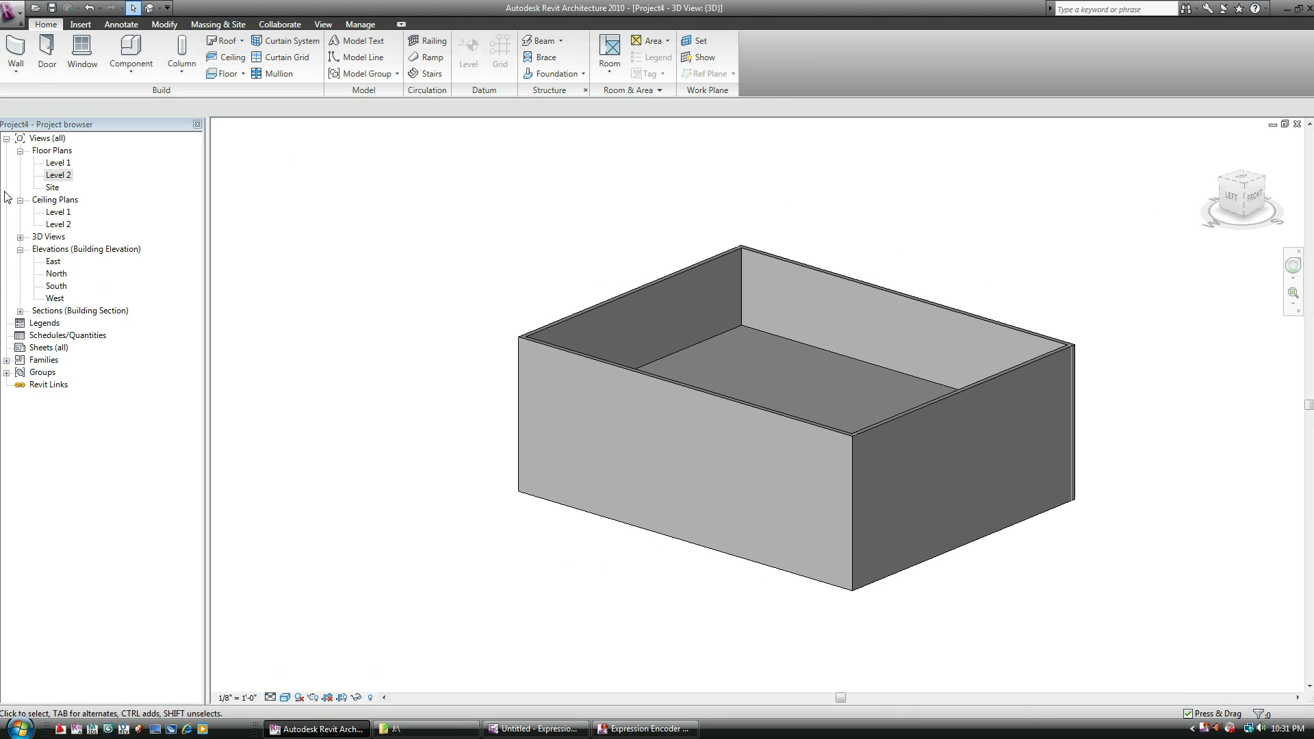
double_click(58, 163)
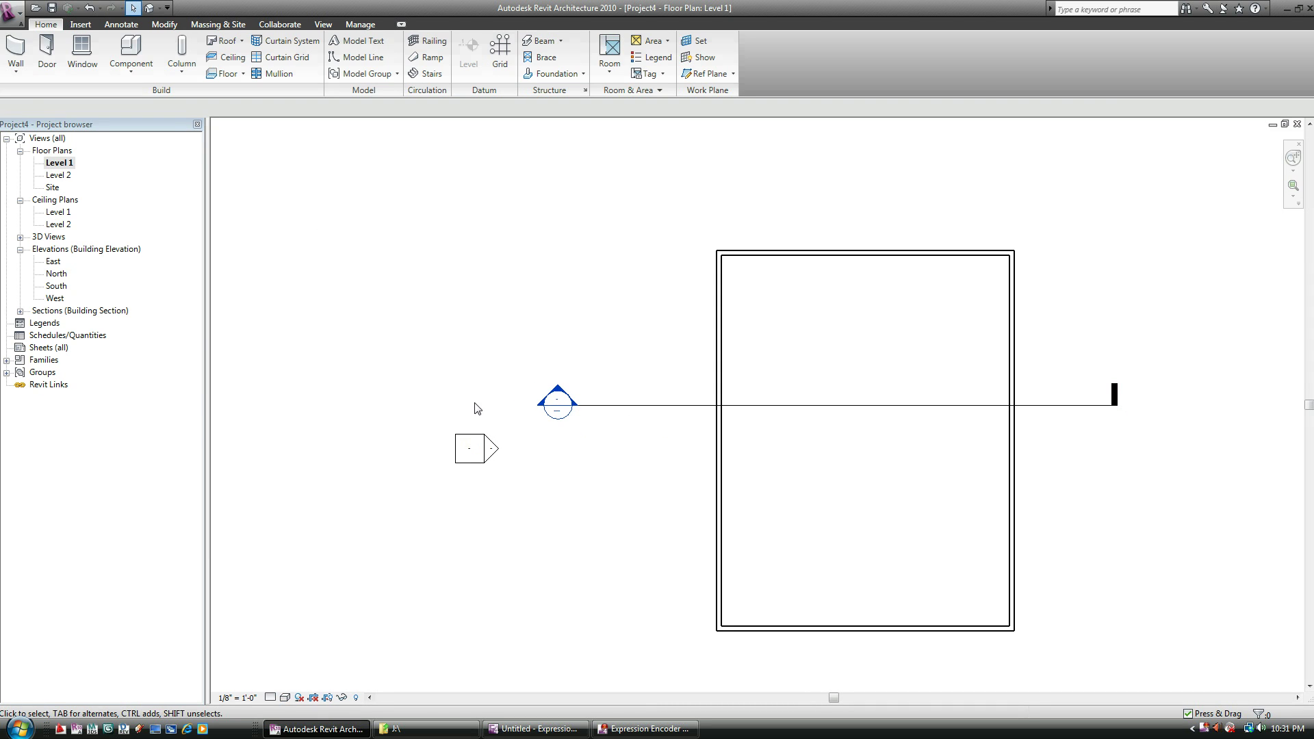
Open Section 1 from the Sections list and pan to re-centre the building
click(20, 311)
double_click(53, 323)
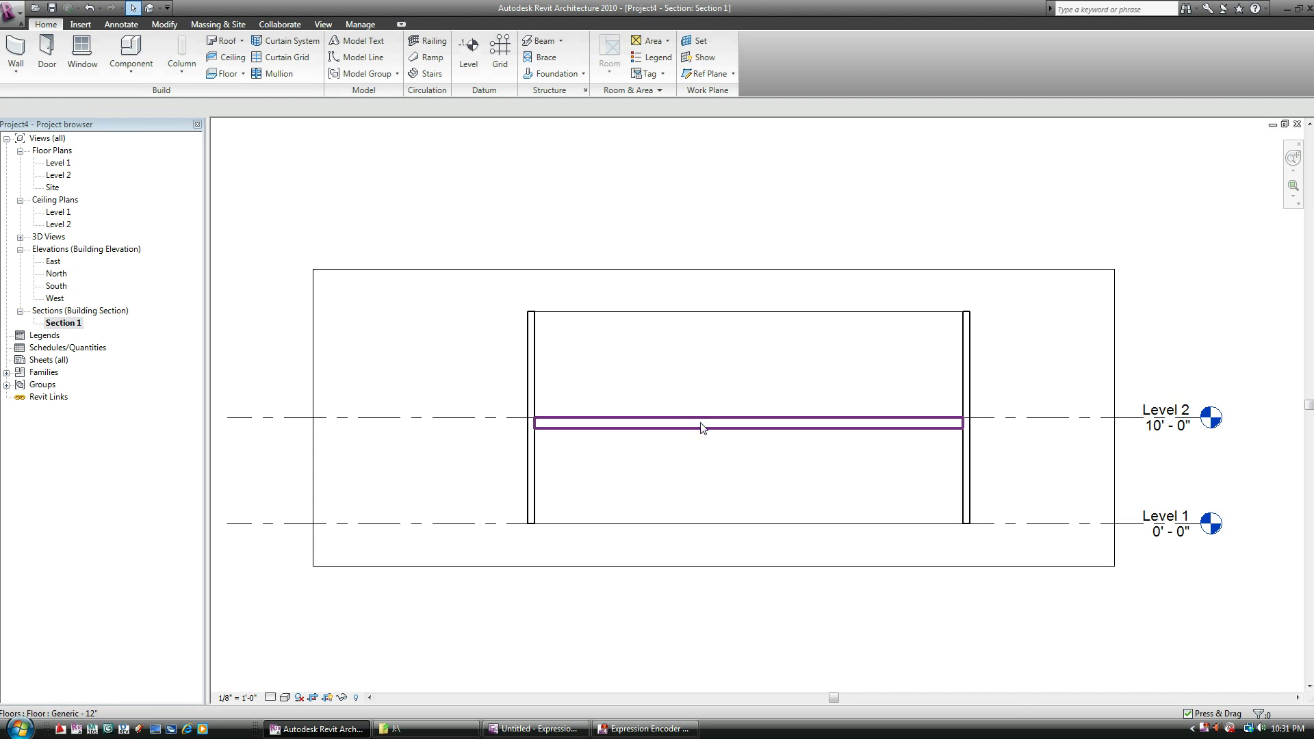
middle_drag(740, 452, 720, 478)
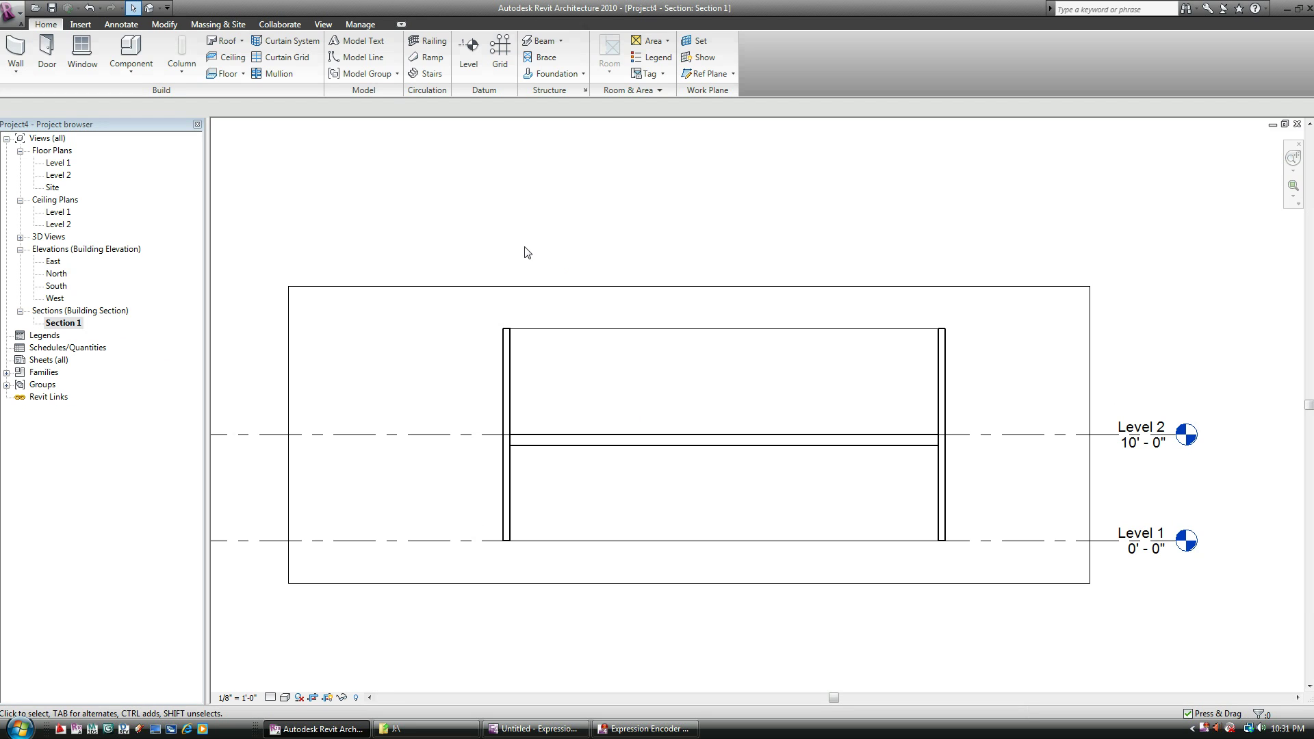
click(127, 29)
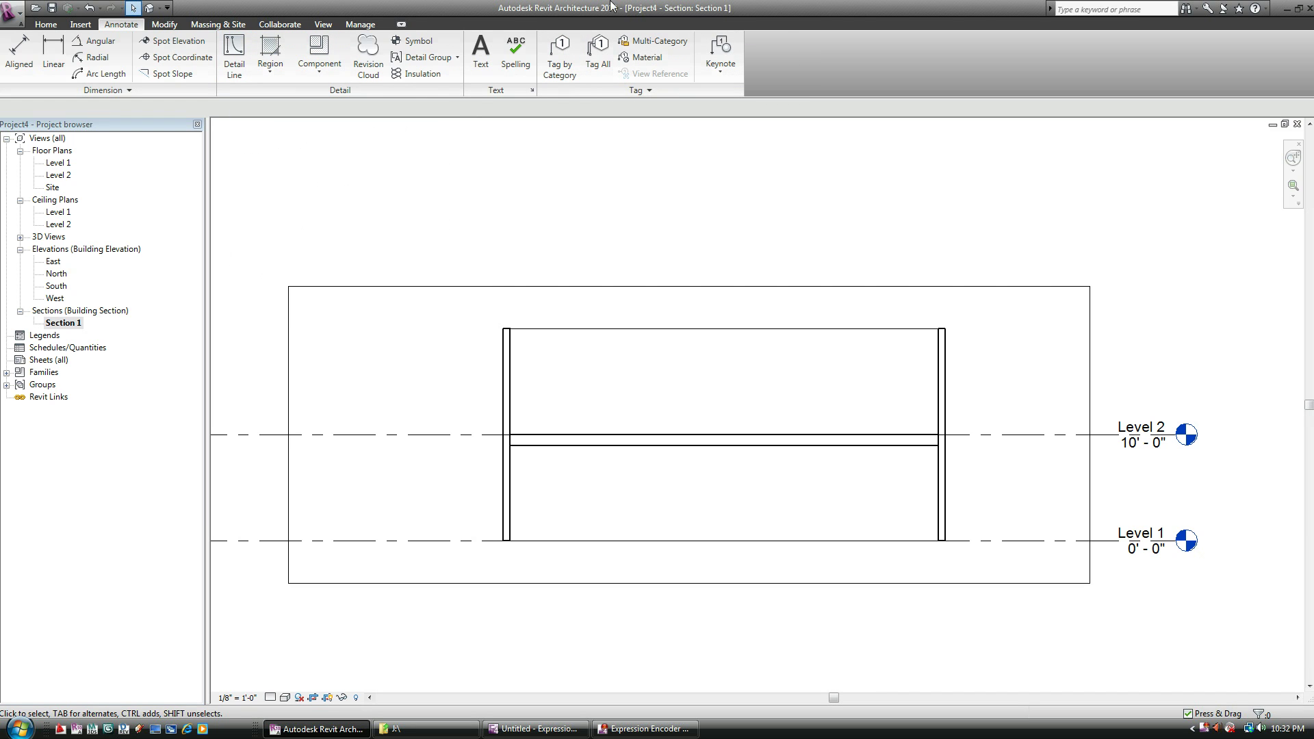
Draw a 40'-4" horizontal detail line from the left wall to the right wall below the floor
click(229, 51)
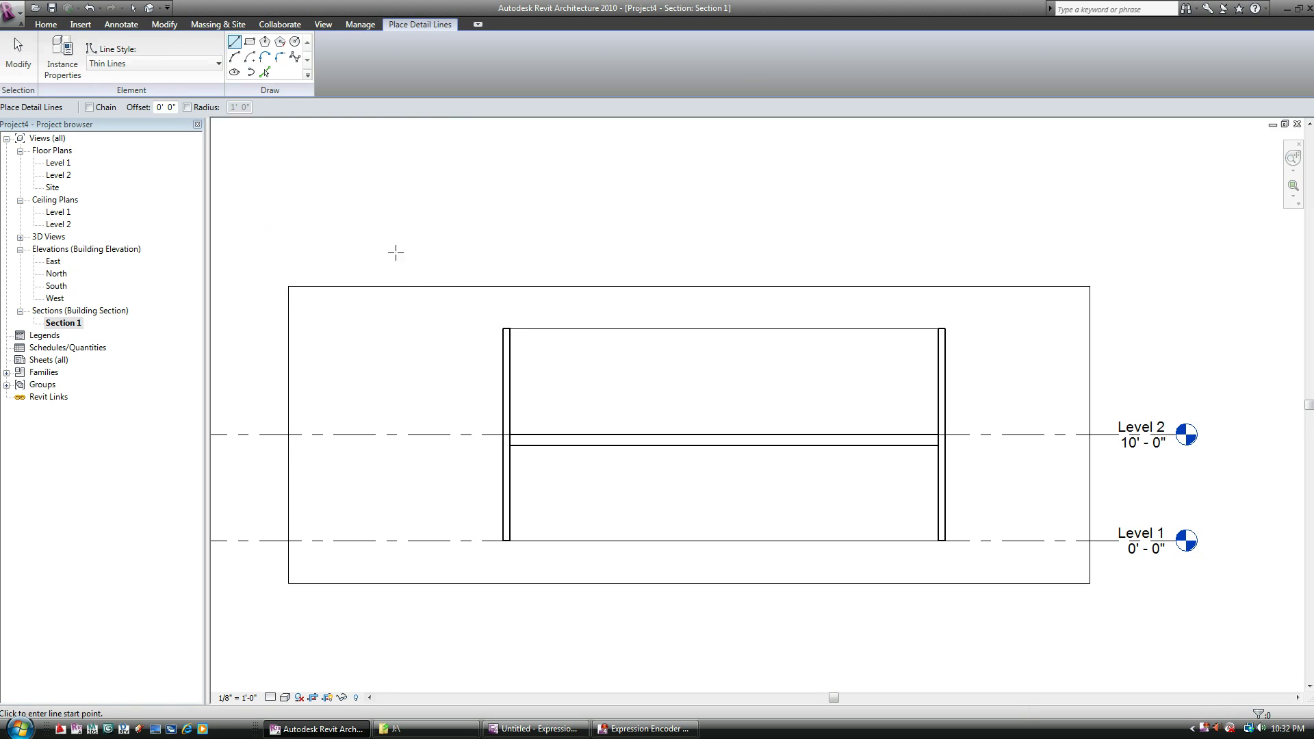
scroll(576, 404, up, 5)
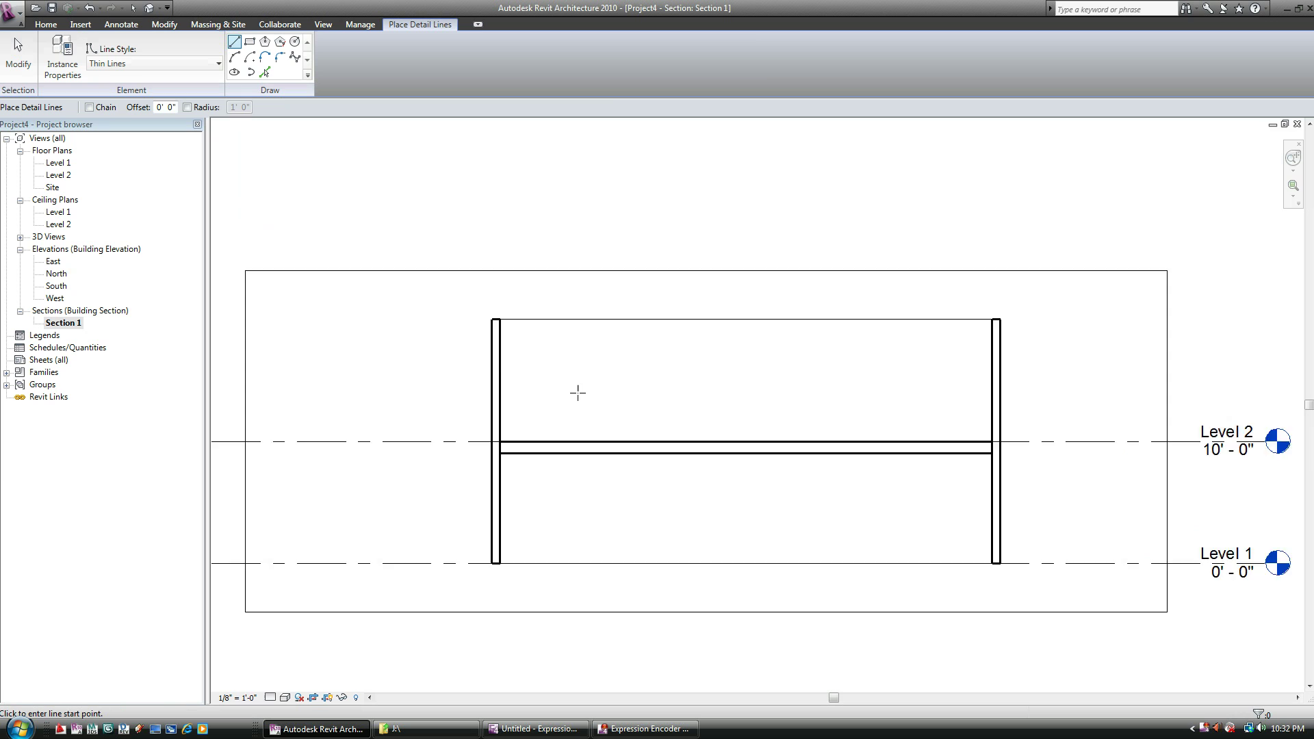
click(400, 317)
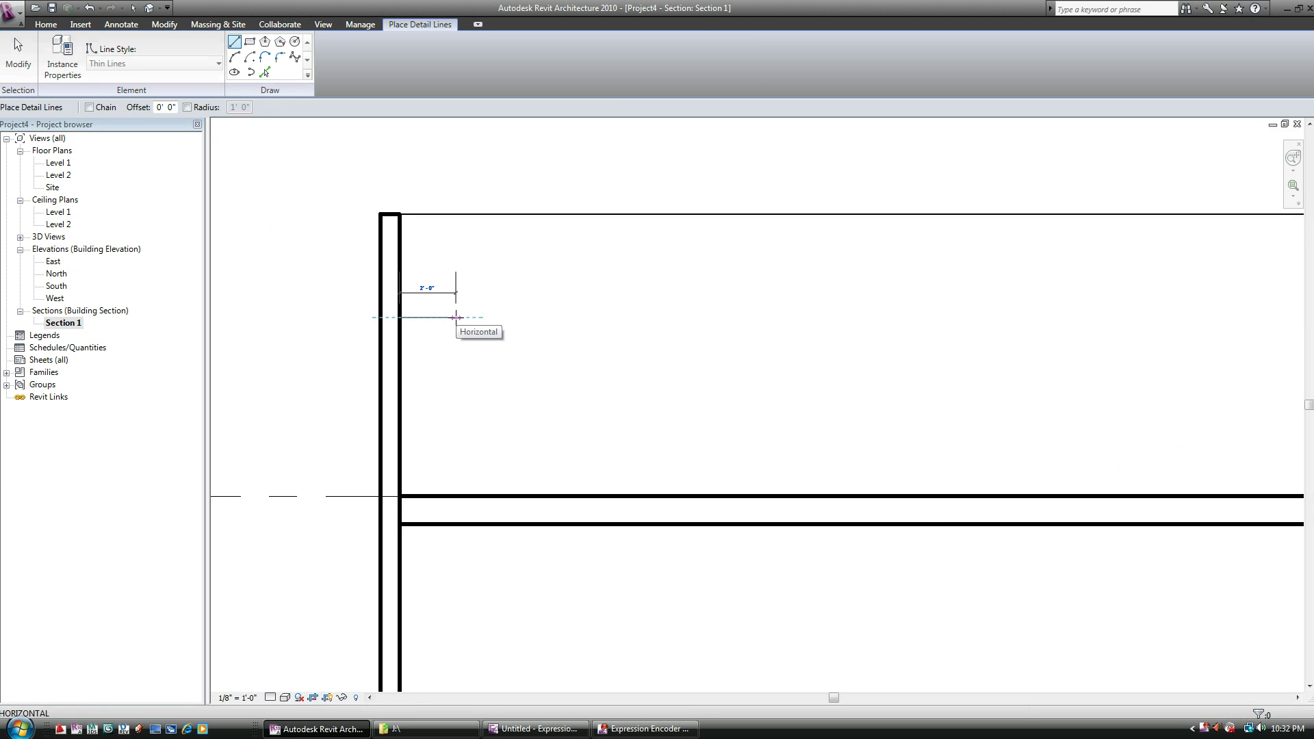
key(Escape)
scroll(539, 422, down, 2)
scroll(520, 465, up, 2)
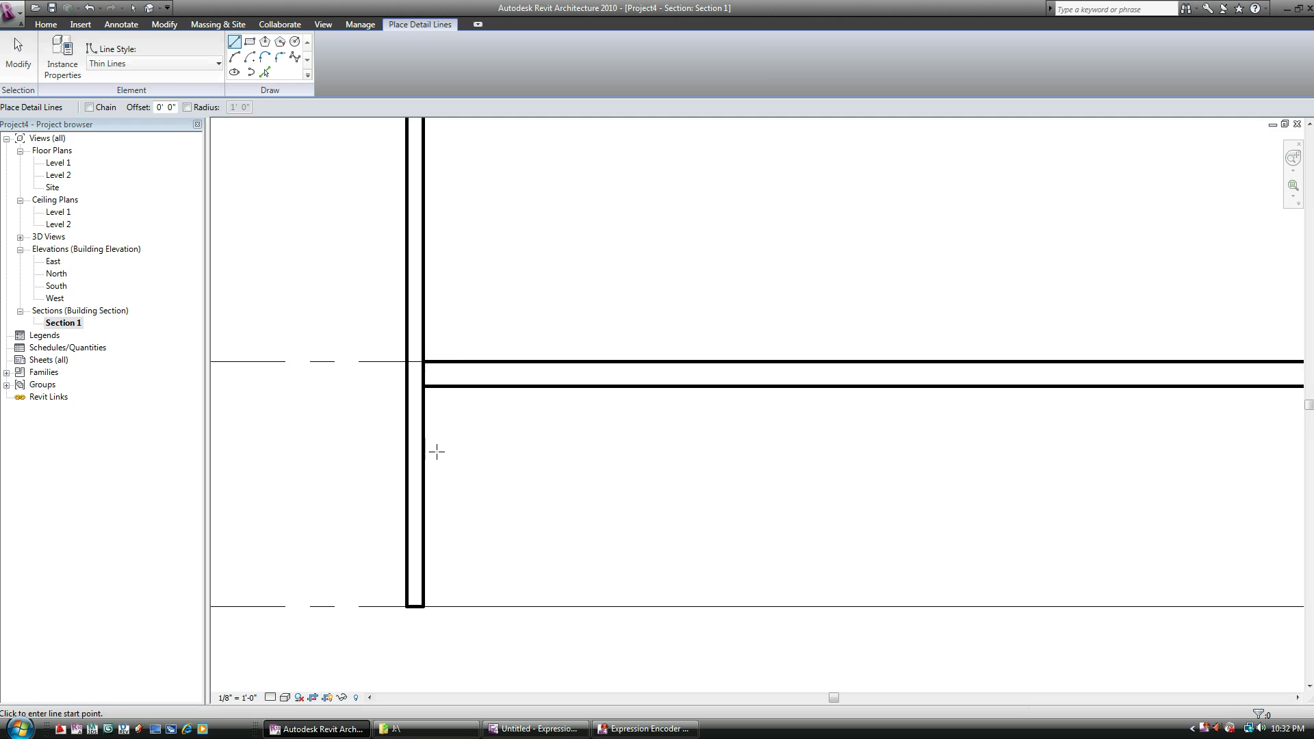
scroll(400, 452, down, 2)
scroll(399, 451, down, 1)
click(409, 451)
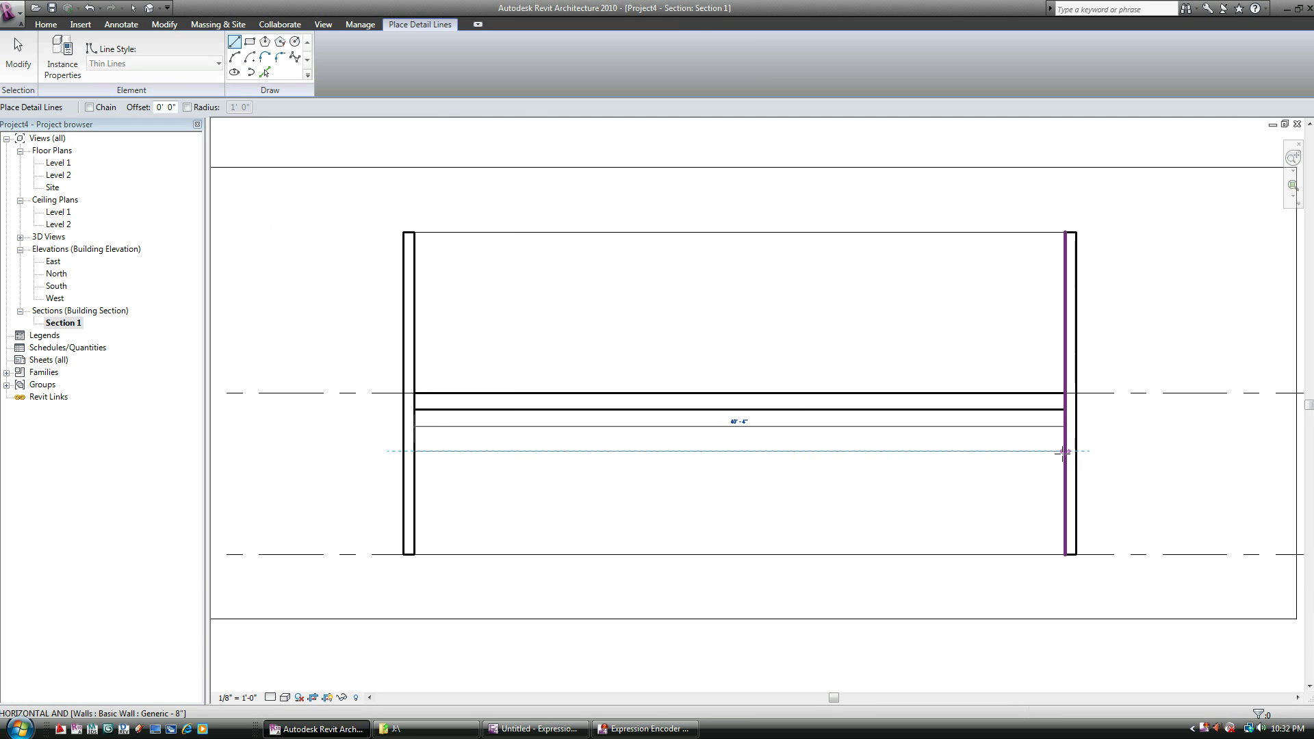
click(1064, 451)
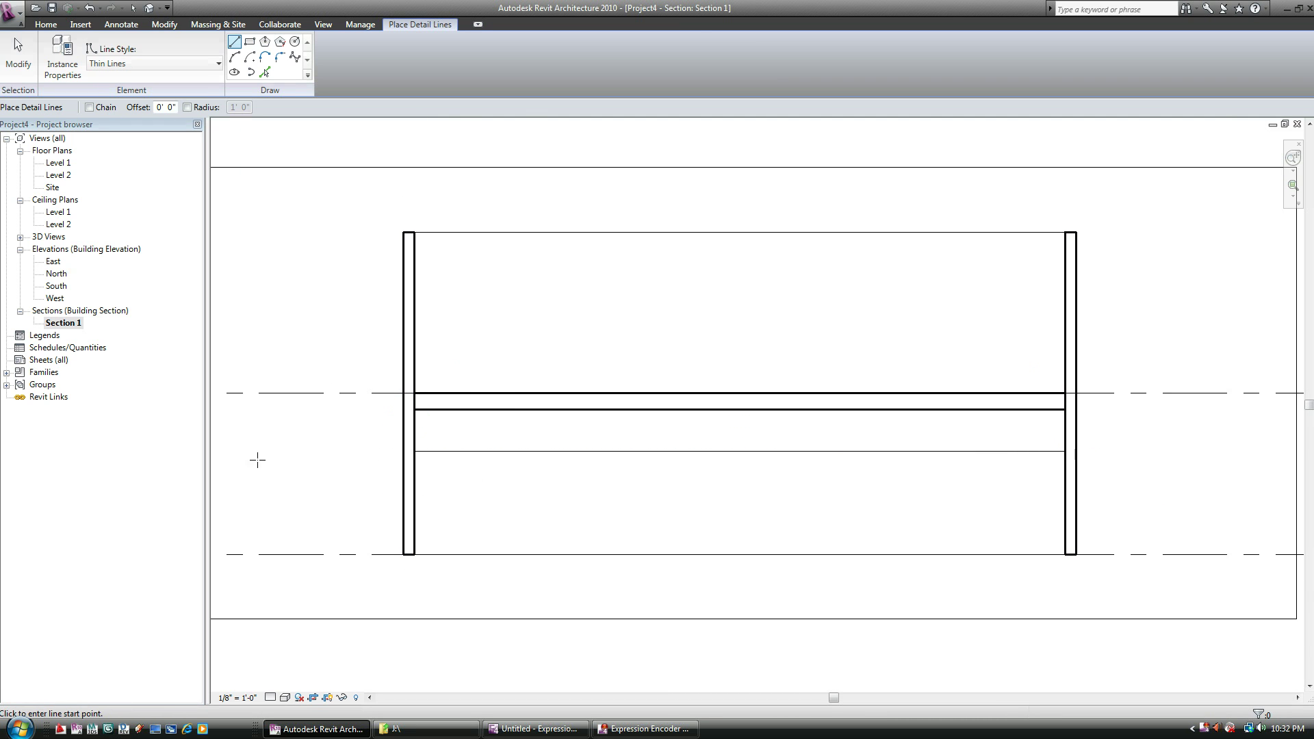
scroll(340, 465, up, 2)
key(Escape)
Copy the horizontal detail line with CO at an offset of 4 to make a parallel line below it
click(512, 443)
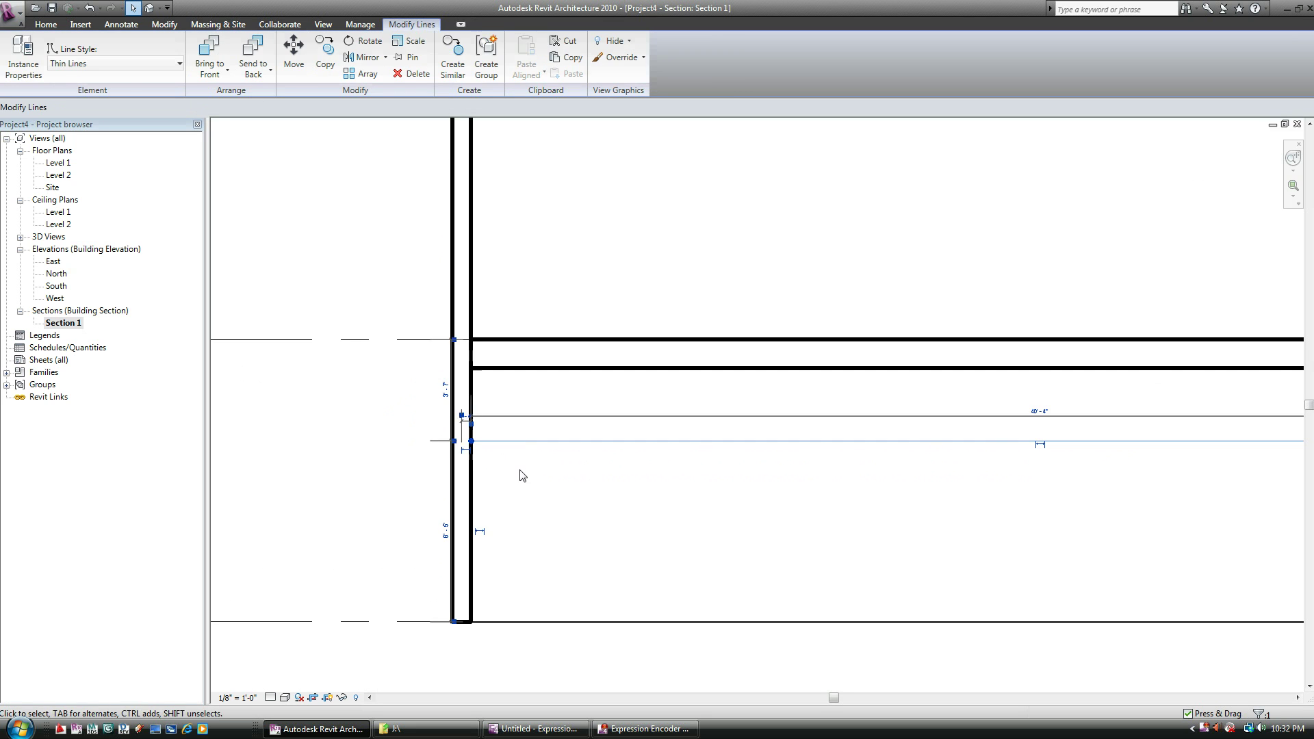
key(Escape)
click(526, 442)
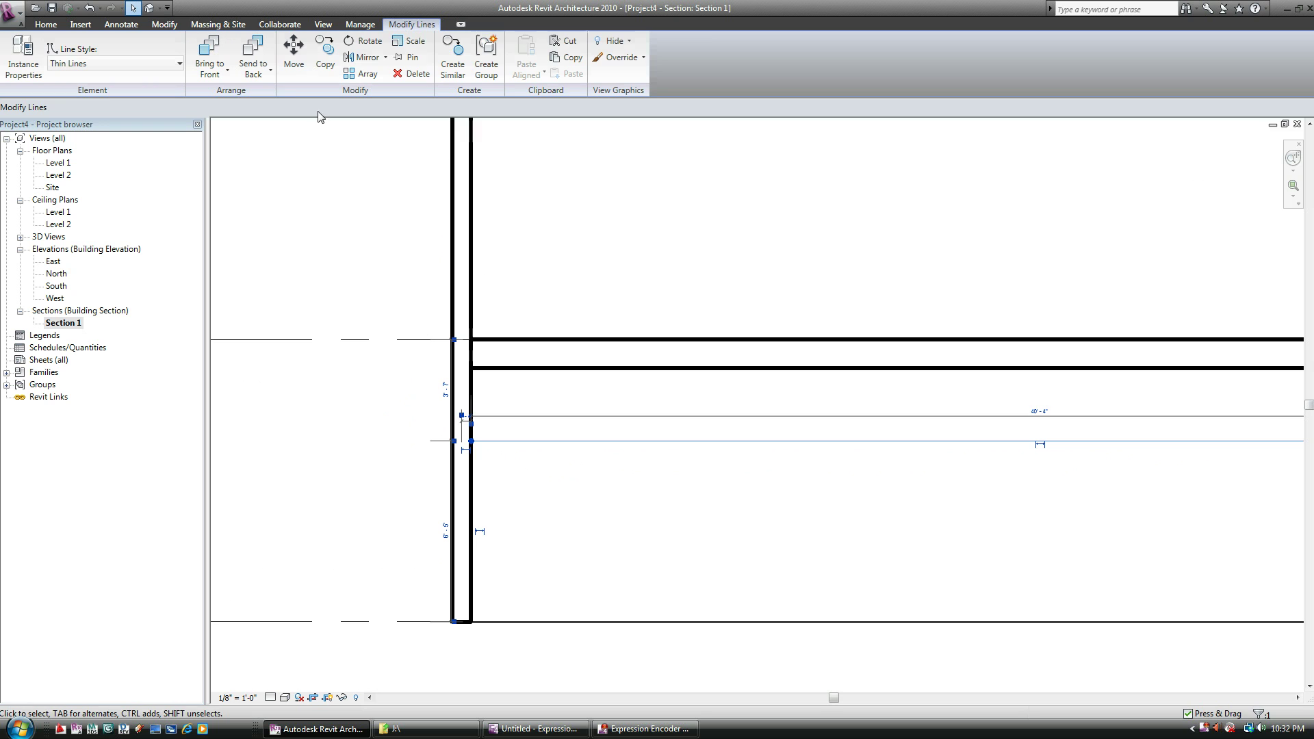
key(c)
key(o)
click(558, 489)
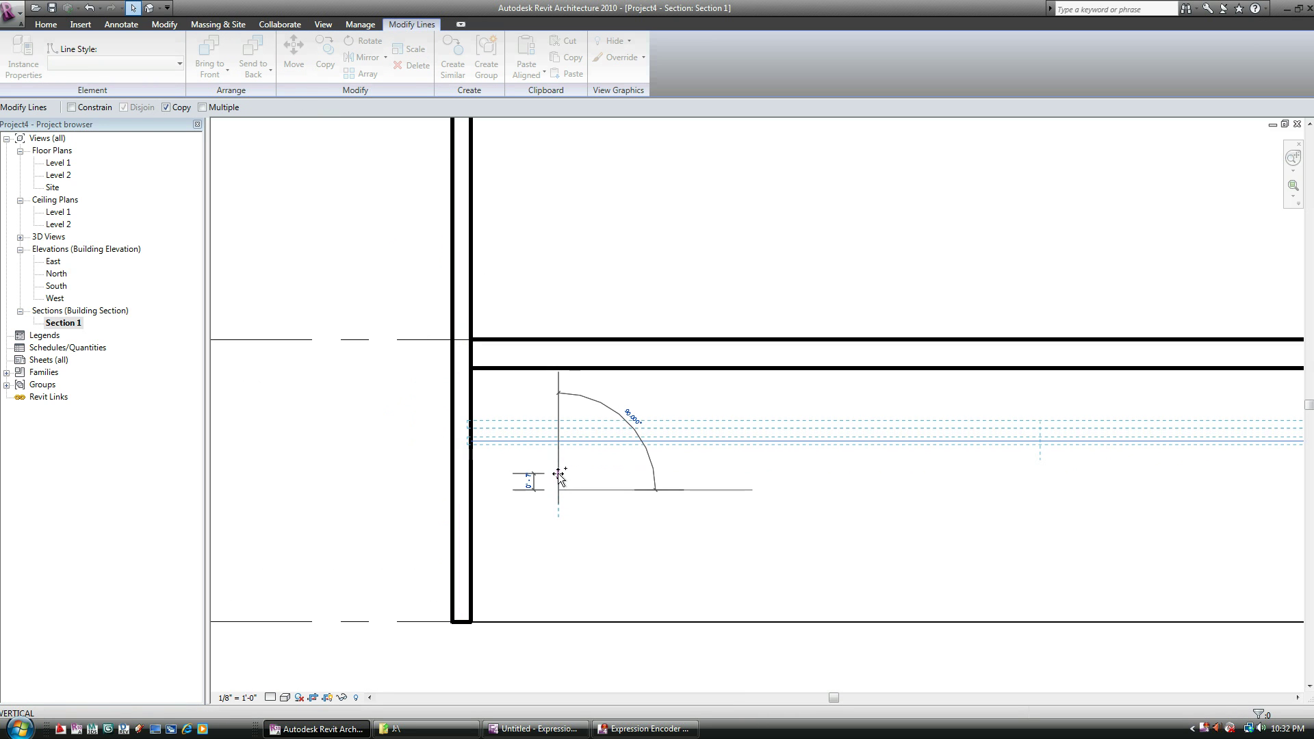
text(4)
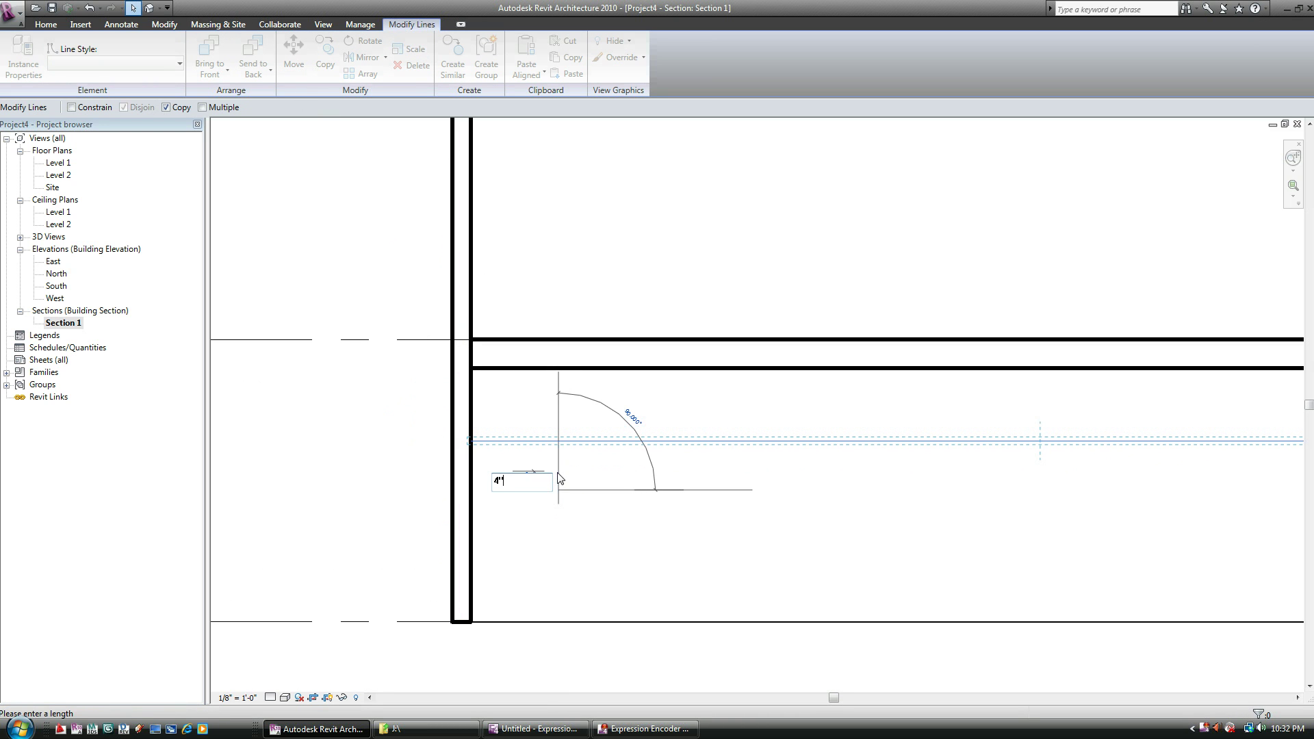
key(Return)
Select both parallel detail lines under the floor
drag(552, 398, 512, 487)
key(Escape)
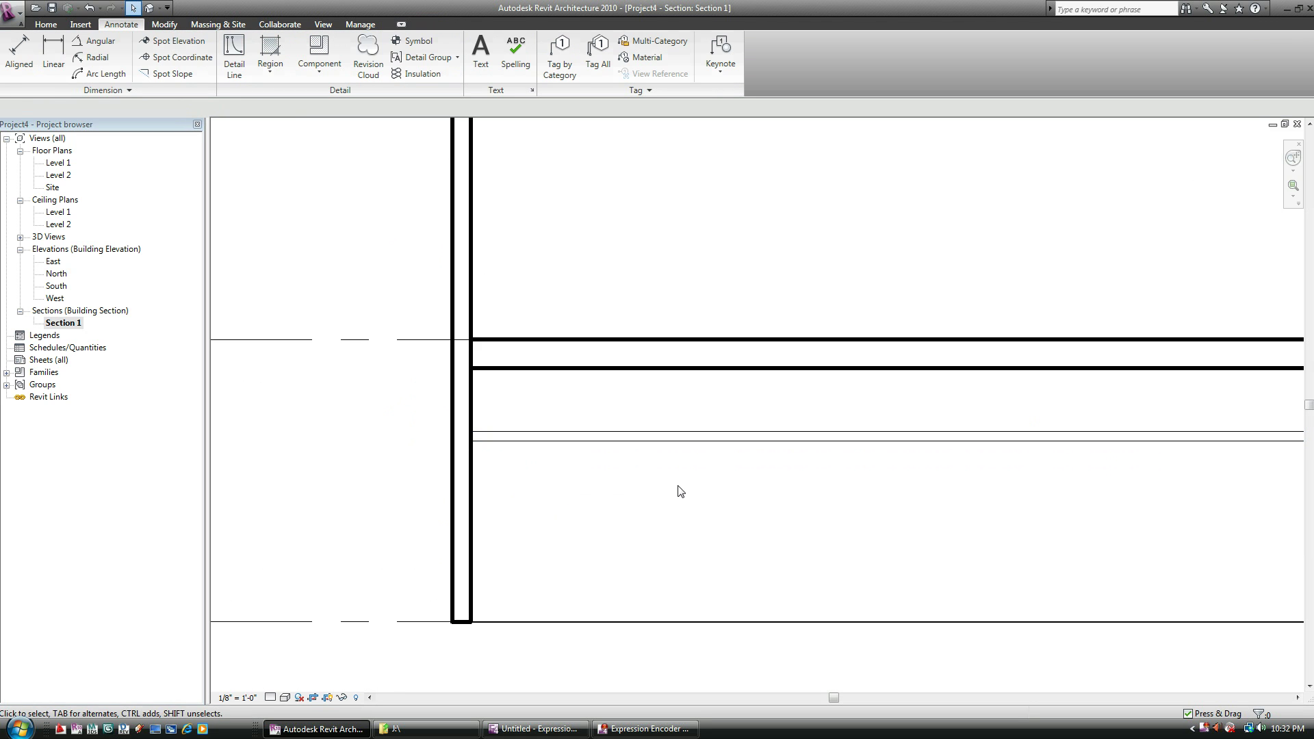
drag(678, 490, 601, 422)
scroll(520, 424, up, 2)
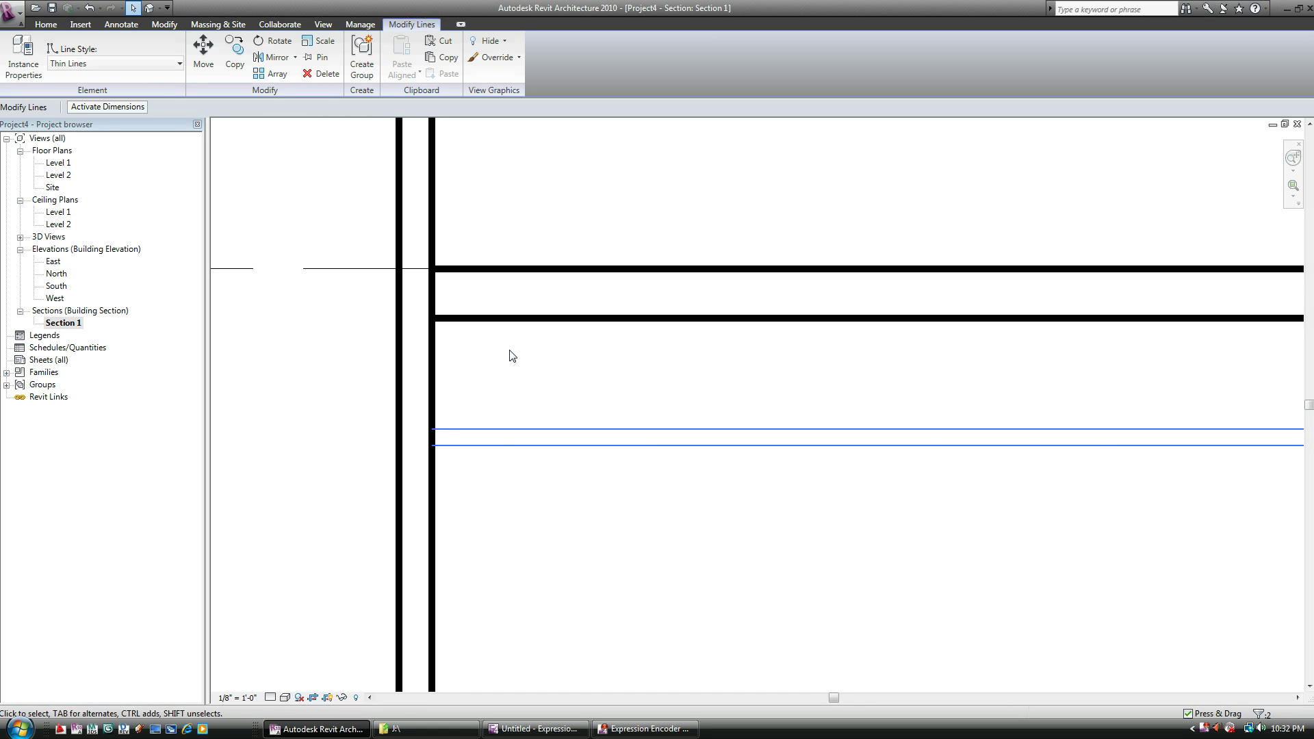
Change both under-floor lines to the Wide Lines style, trying Medium Lines first
click(572, 413)
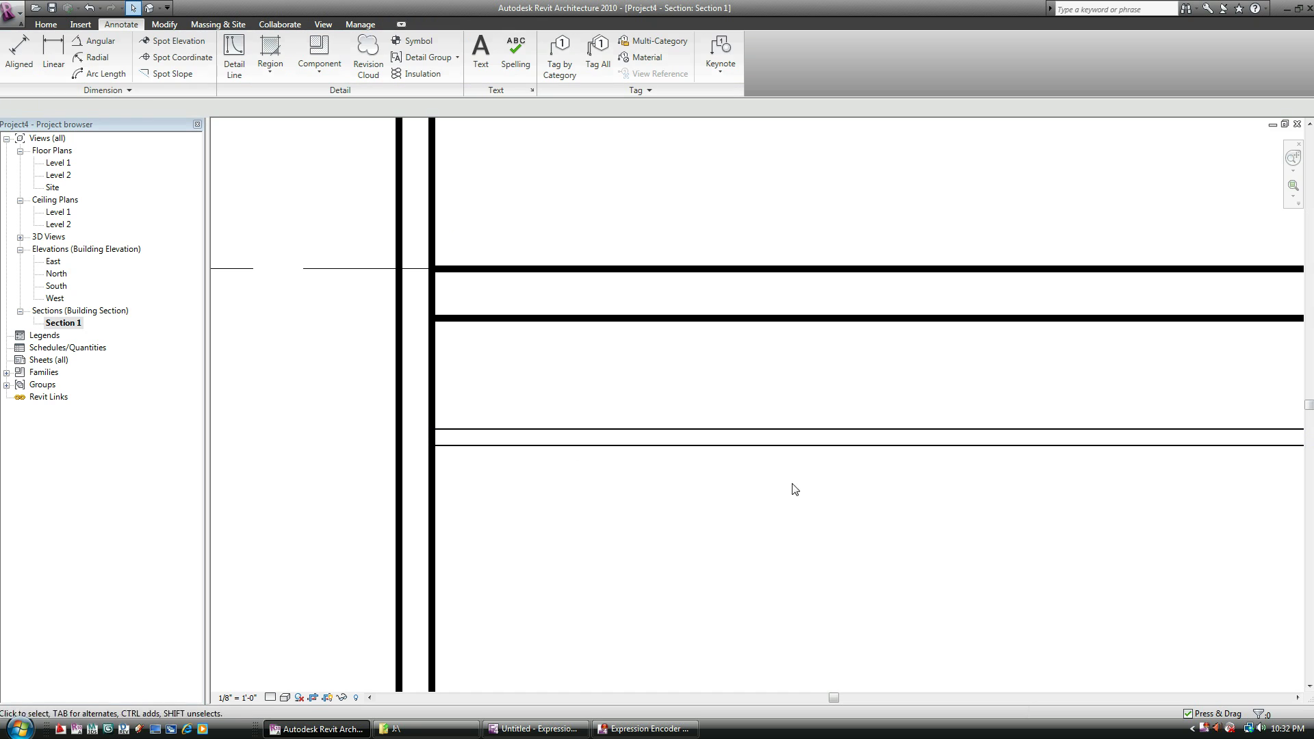
drag(871, 528, 628, 342)
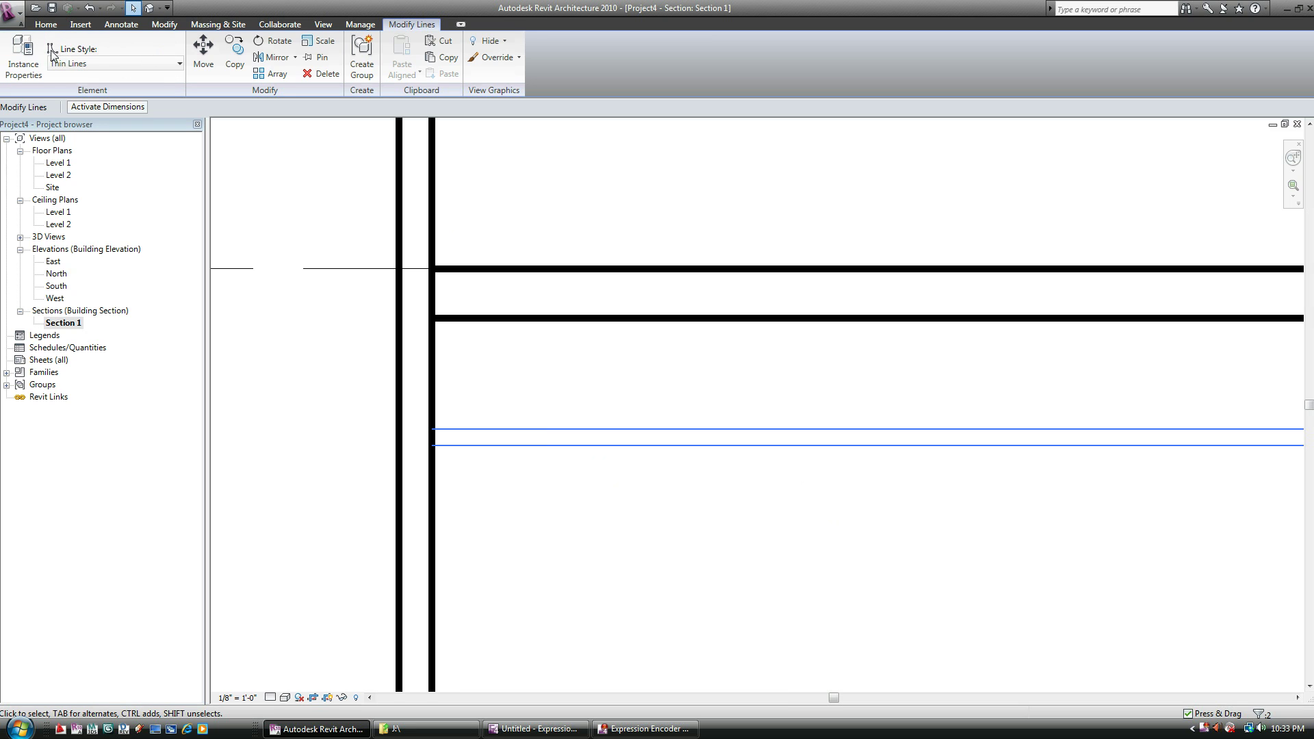
click(175, 64)
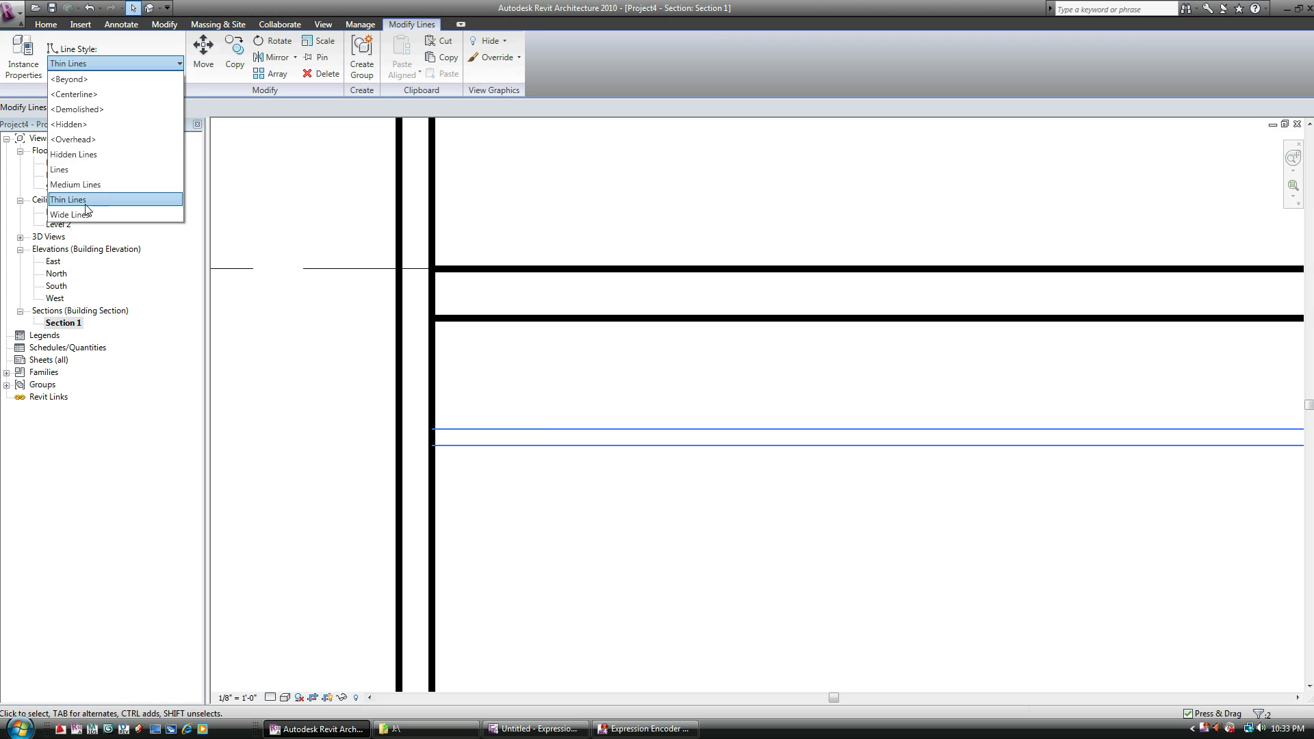
click(76, 185)
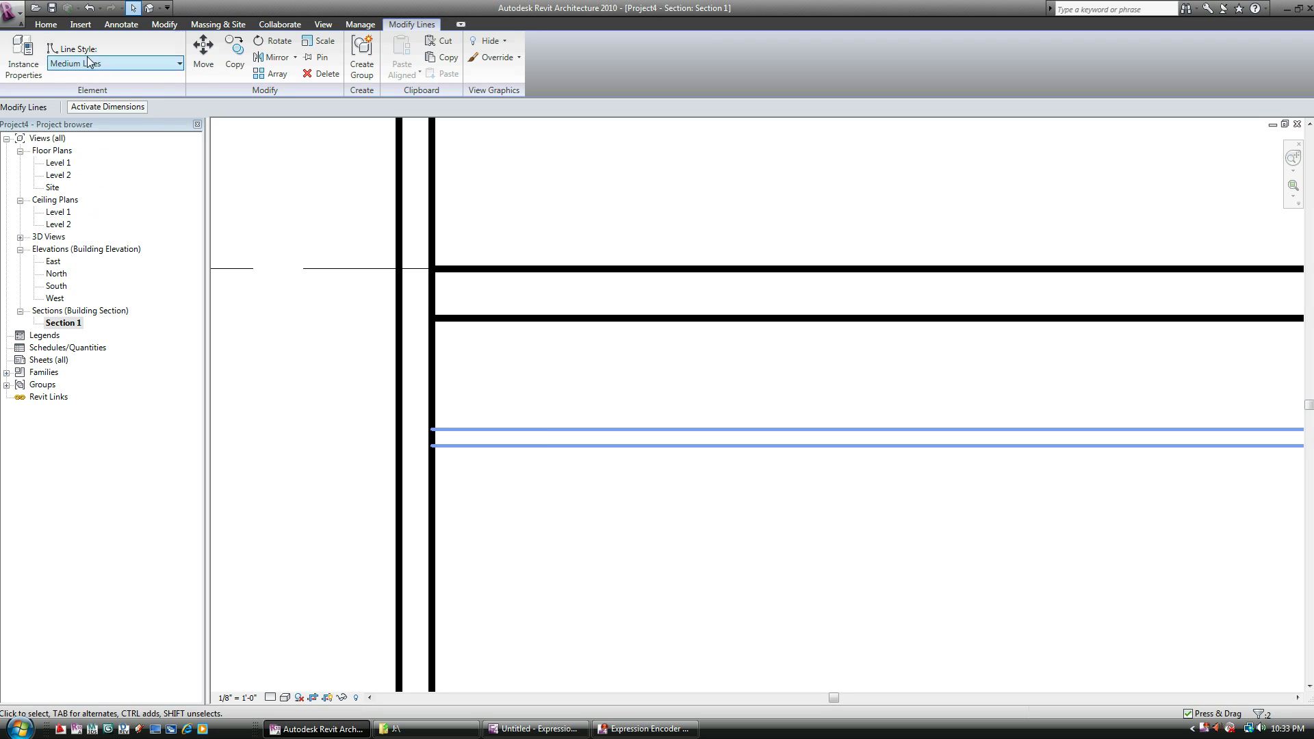
click(168, 64)
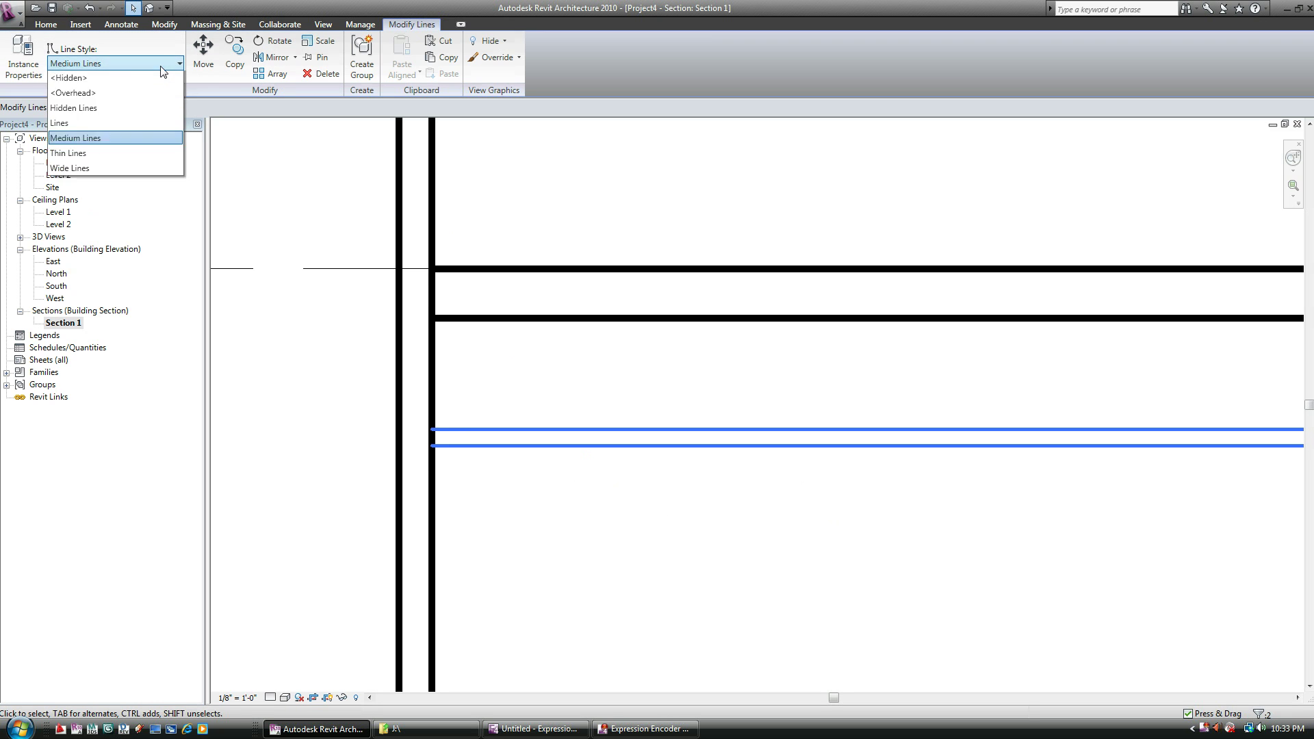
click(84, 215)
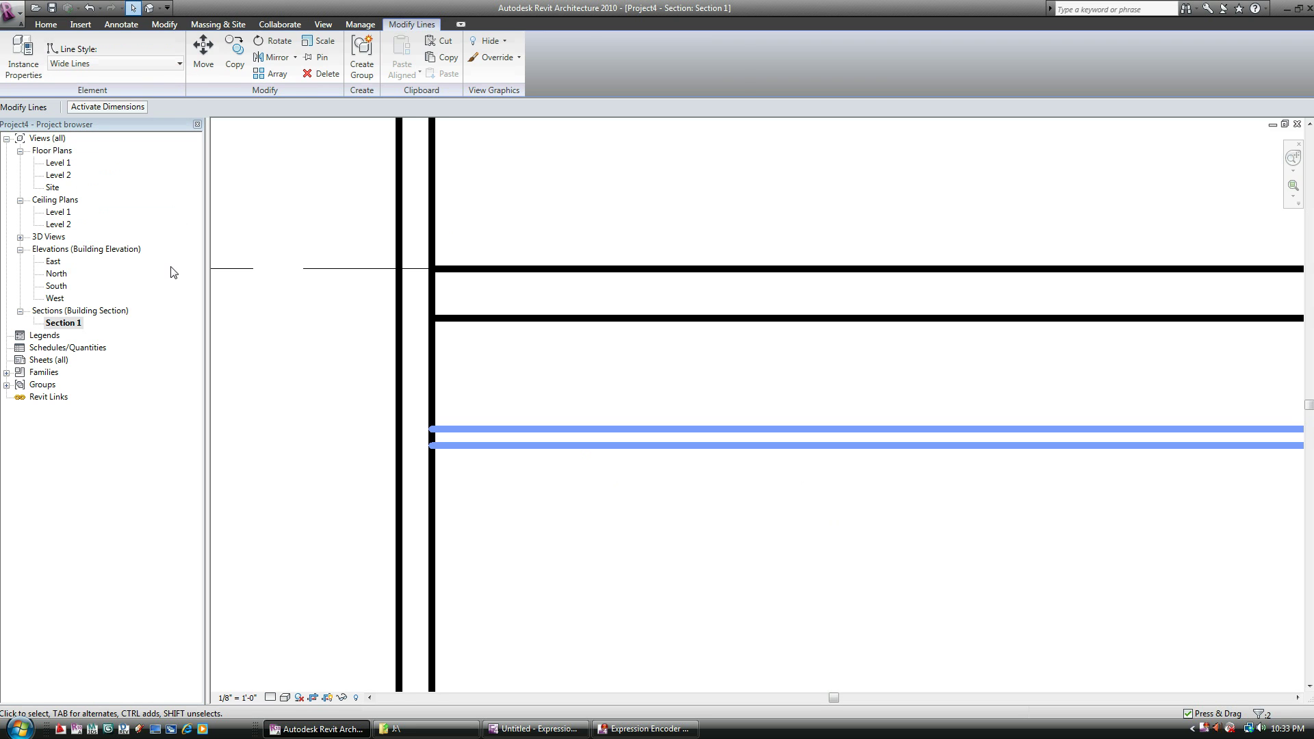
click(742, 593)
Set the lines under the floor back to the Thin Lines style
scroll(685, 568, down, 5)
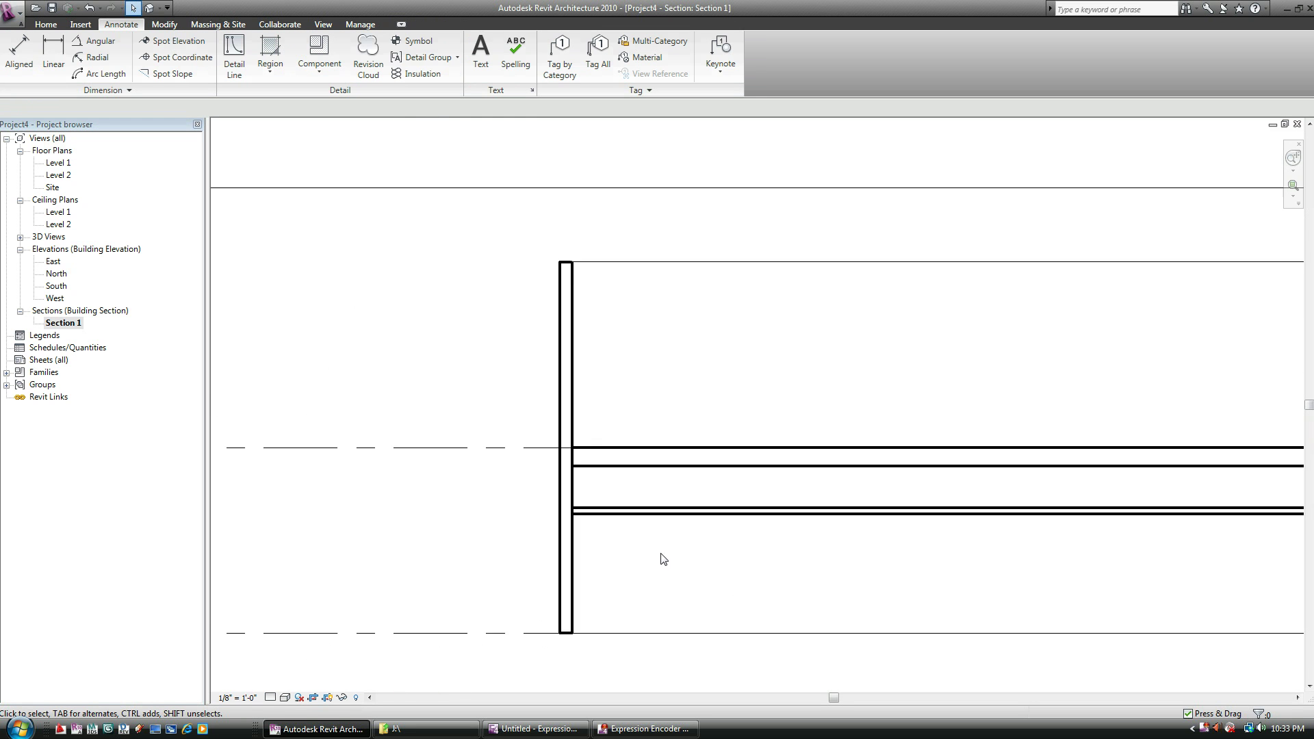
mouse_move(970, 578)
middle_down()
mouse_move(724, 574)
mouse_move(846, 576)
middle_up()
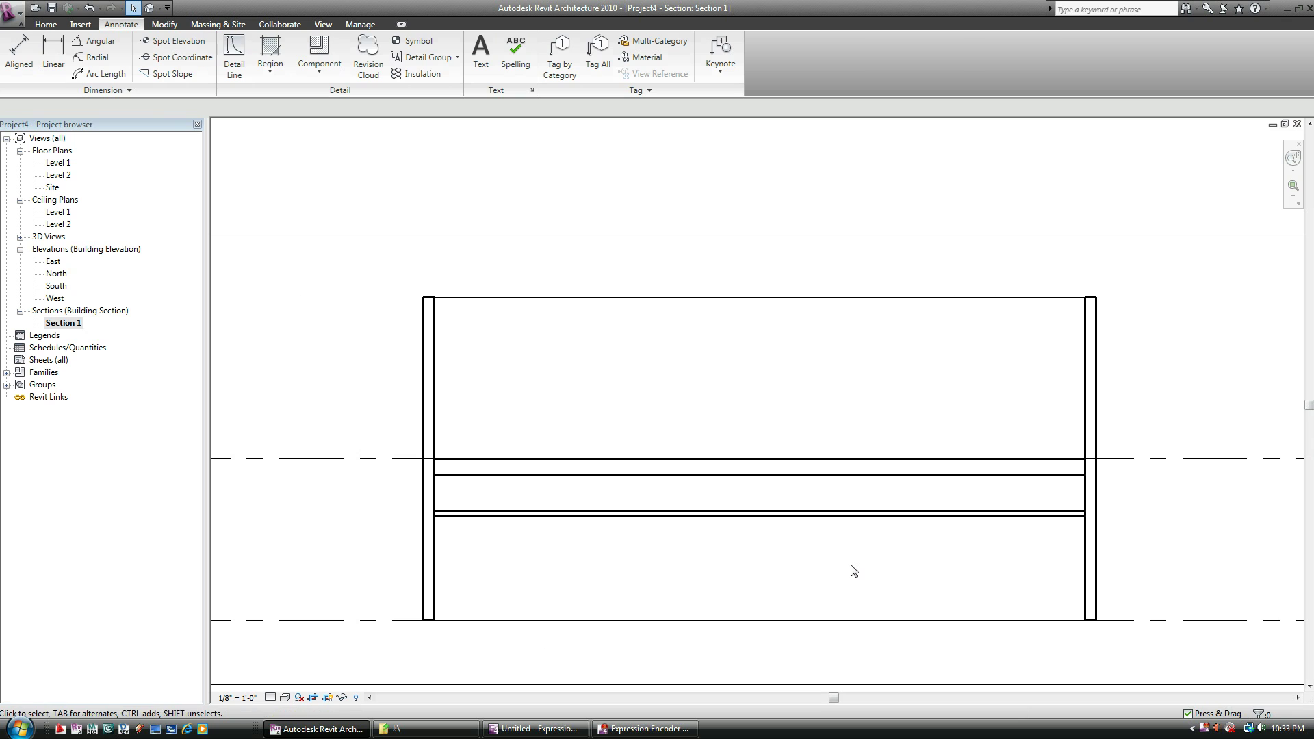
middle_drag(853, 570, 828, 554)
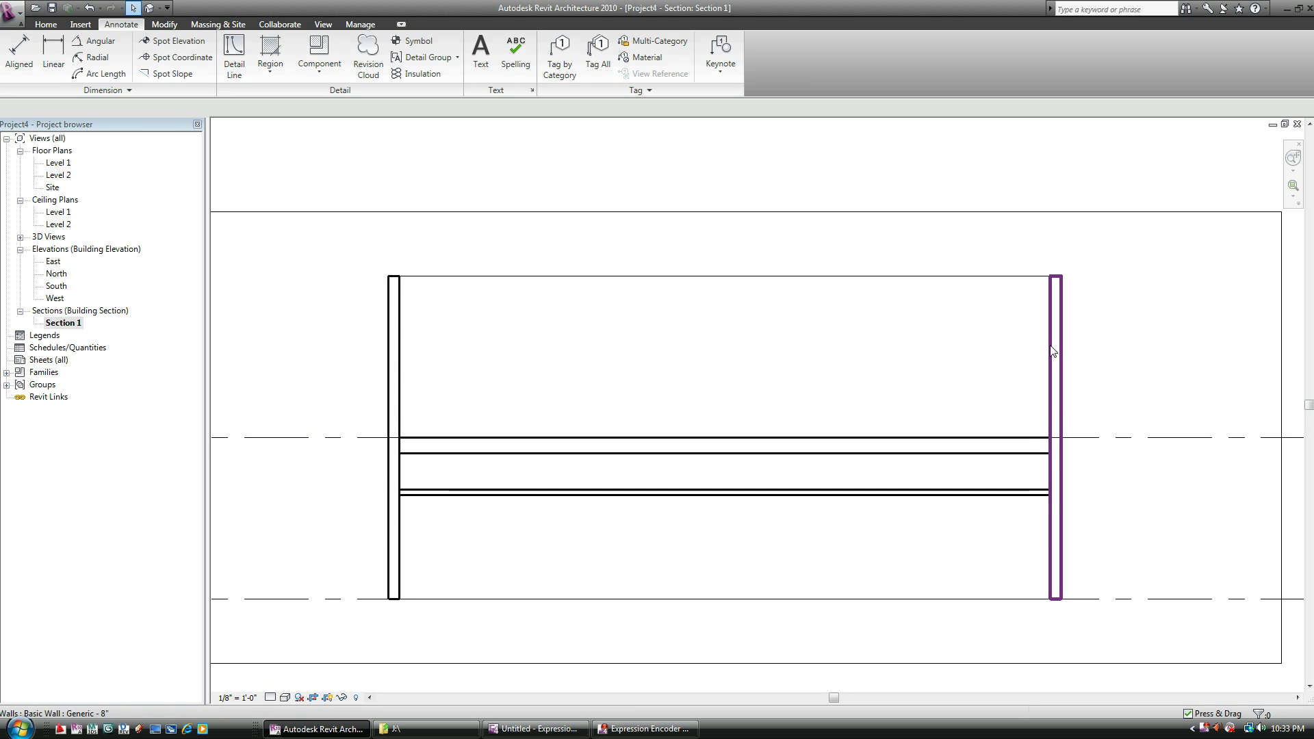
scroll(347, 517, up, 3)
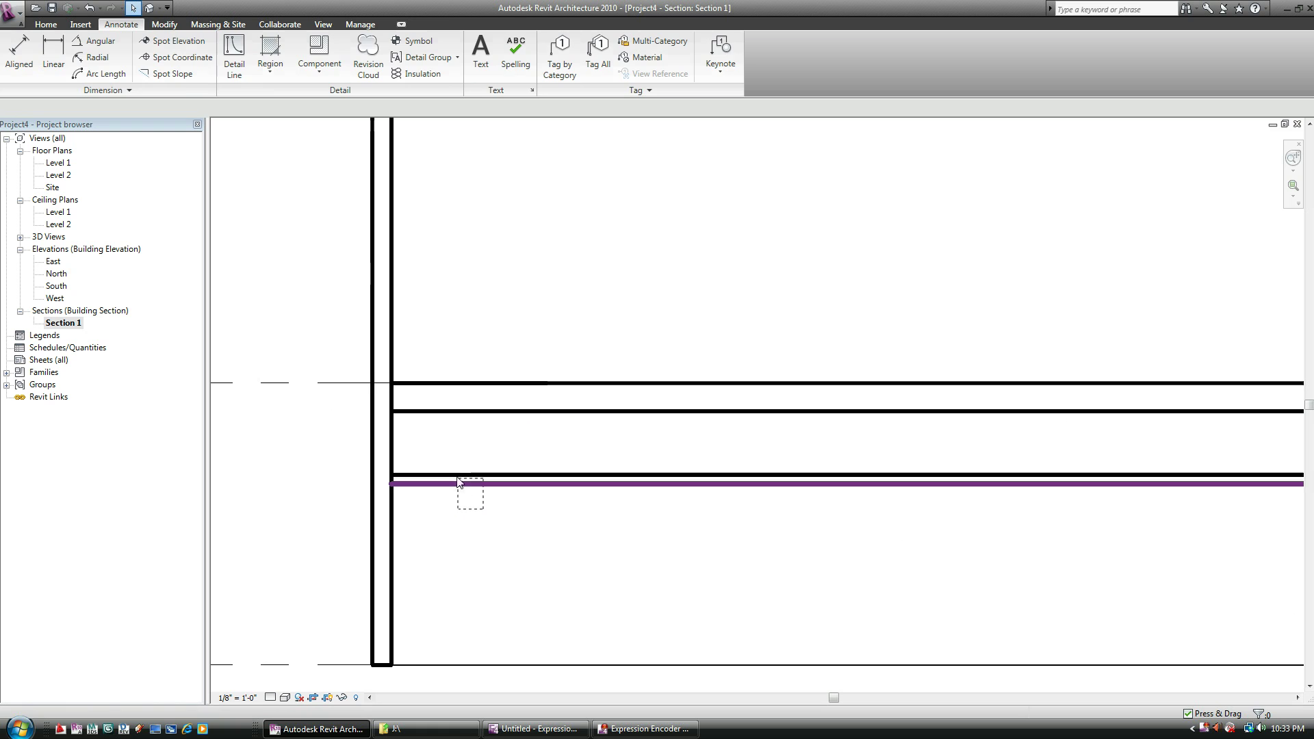
click(419, 483)
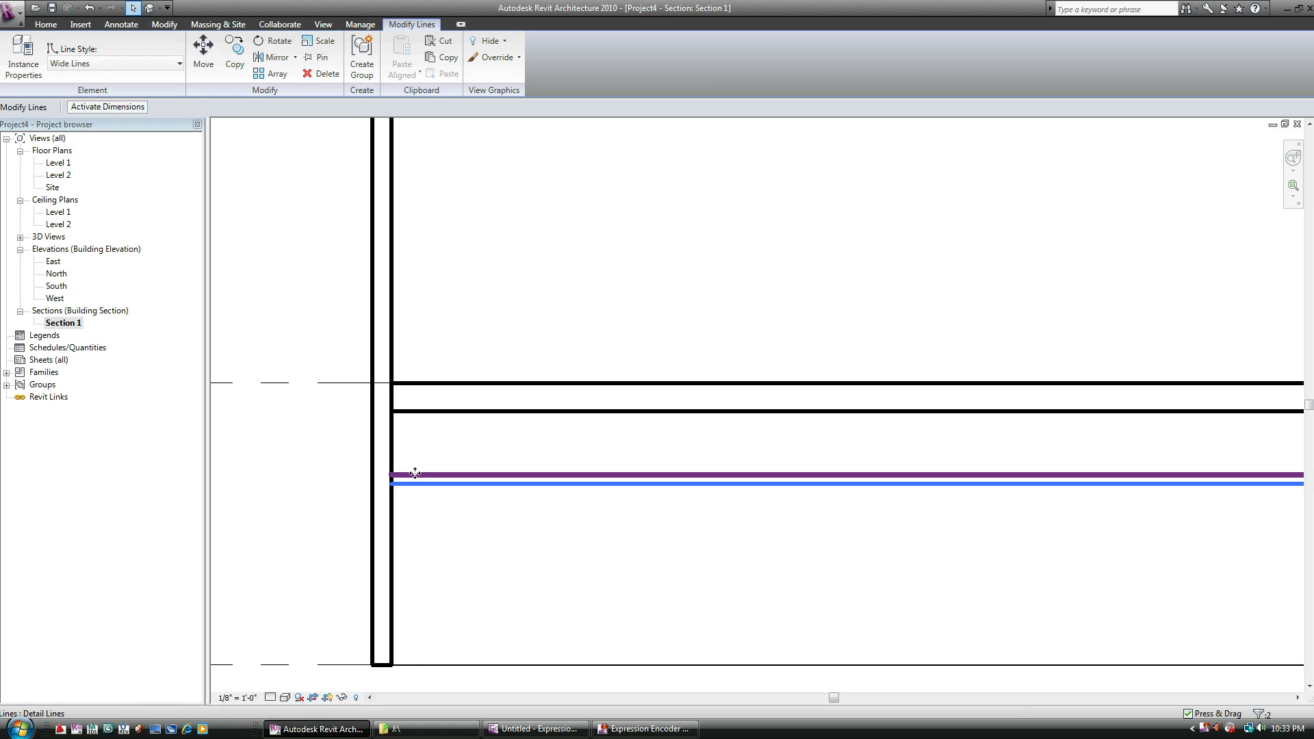
click(89, 64)
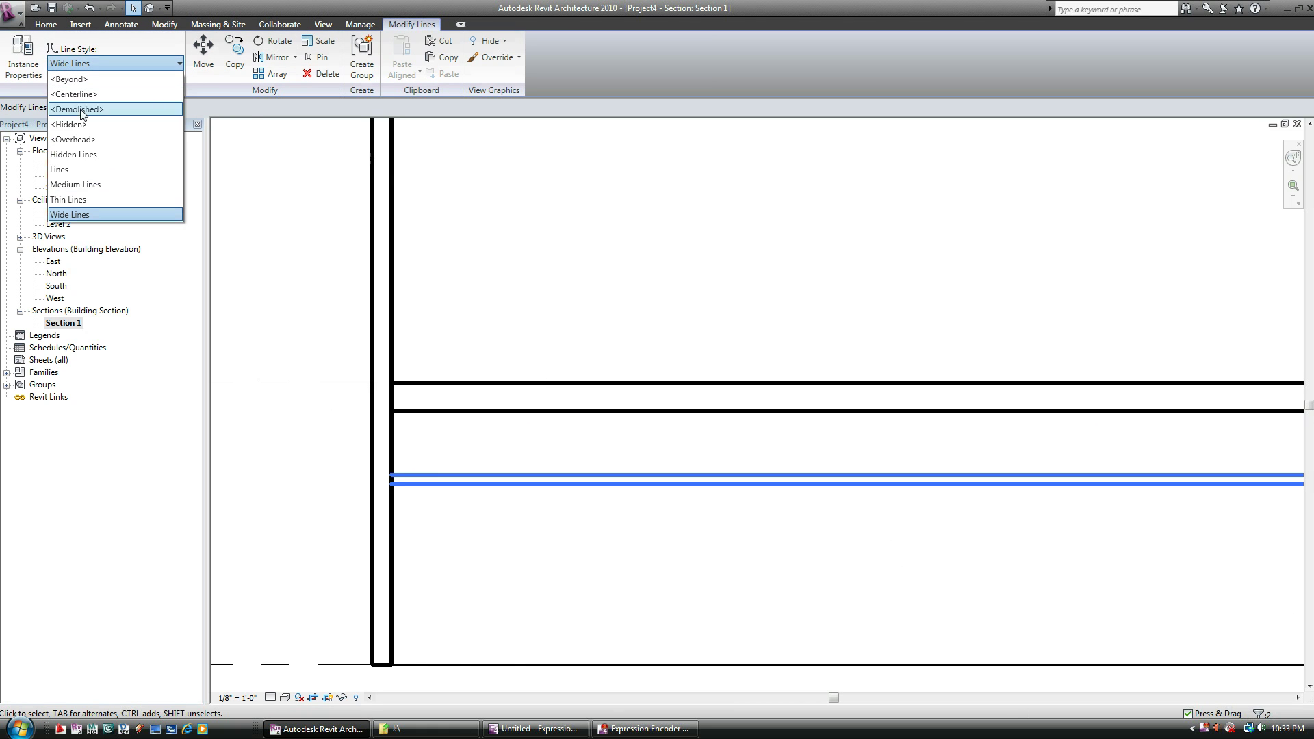
click(85, 199)
click(587, 566)
Draw the first three 45° zigzag detail lines between the floor and the lower line
scroll(529, 482, up, 2)
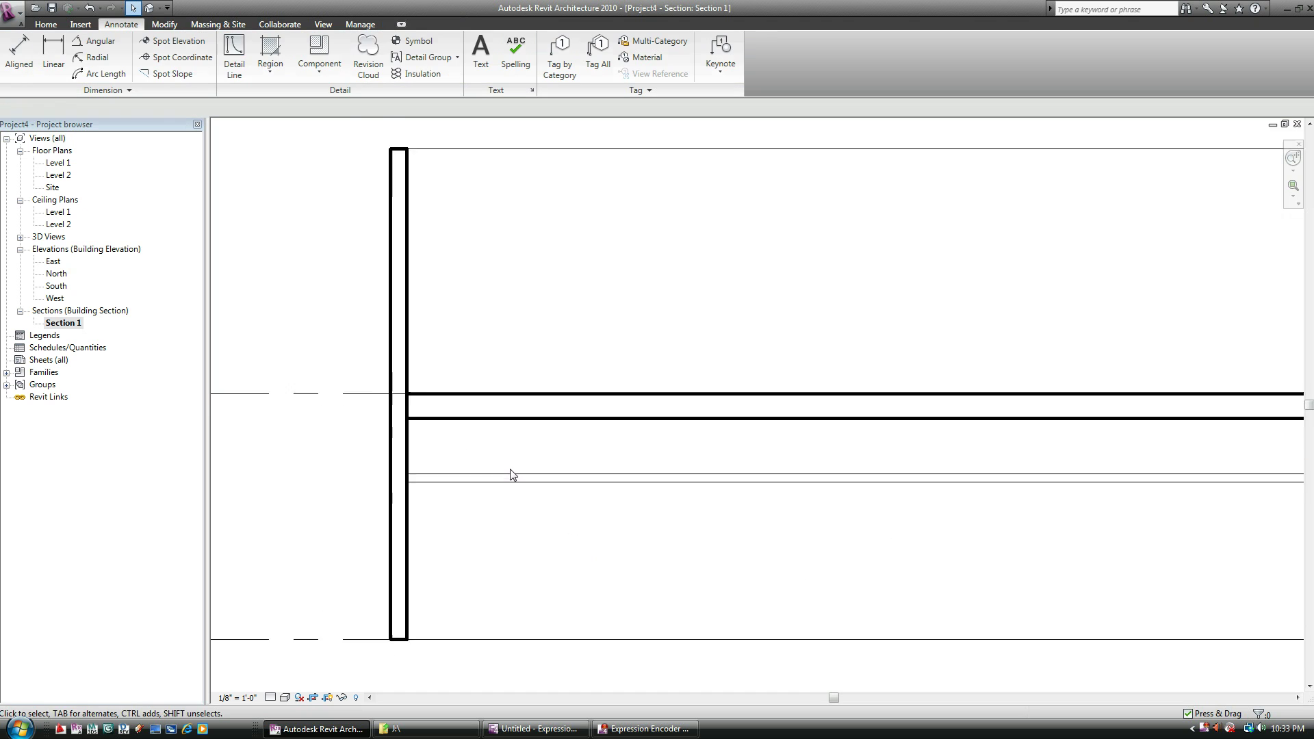
key(d)
key(l)
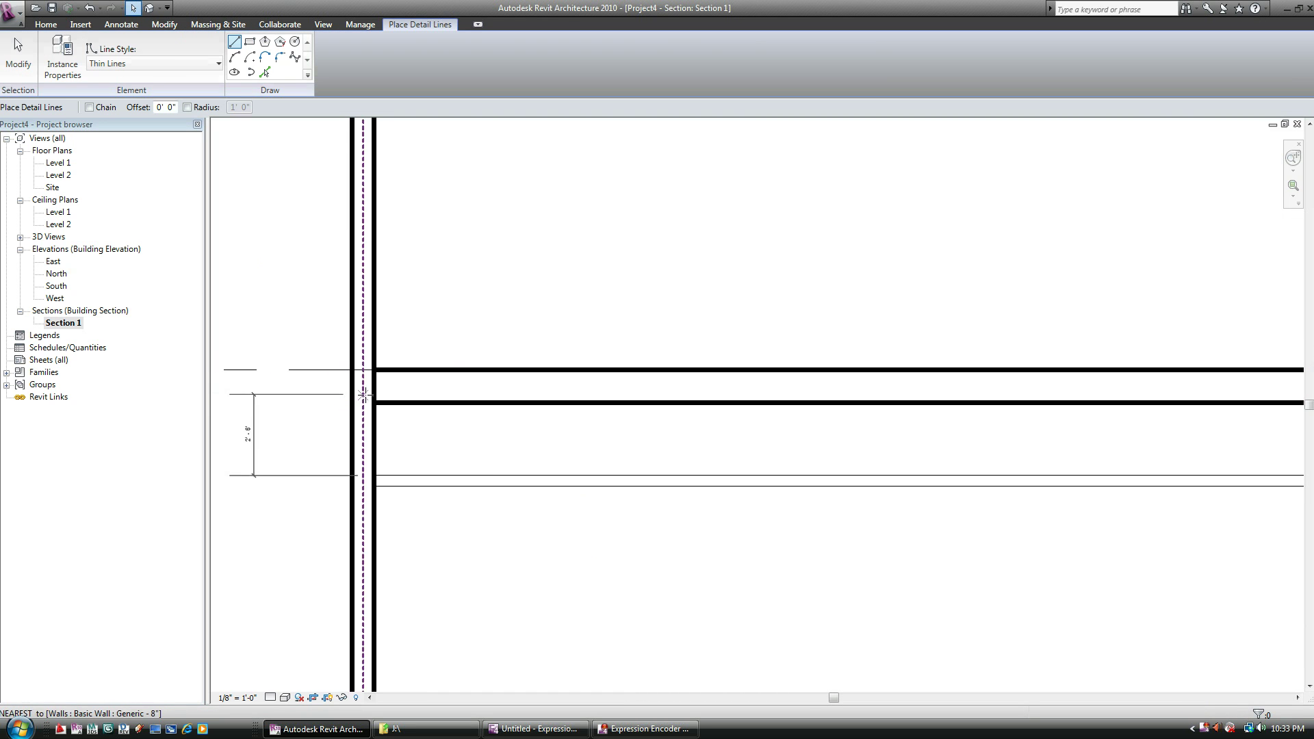
click(375, 403)
click(445, 474)
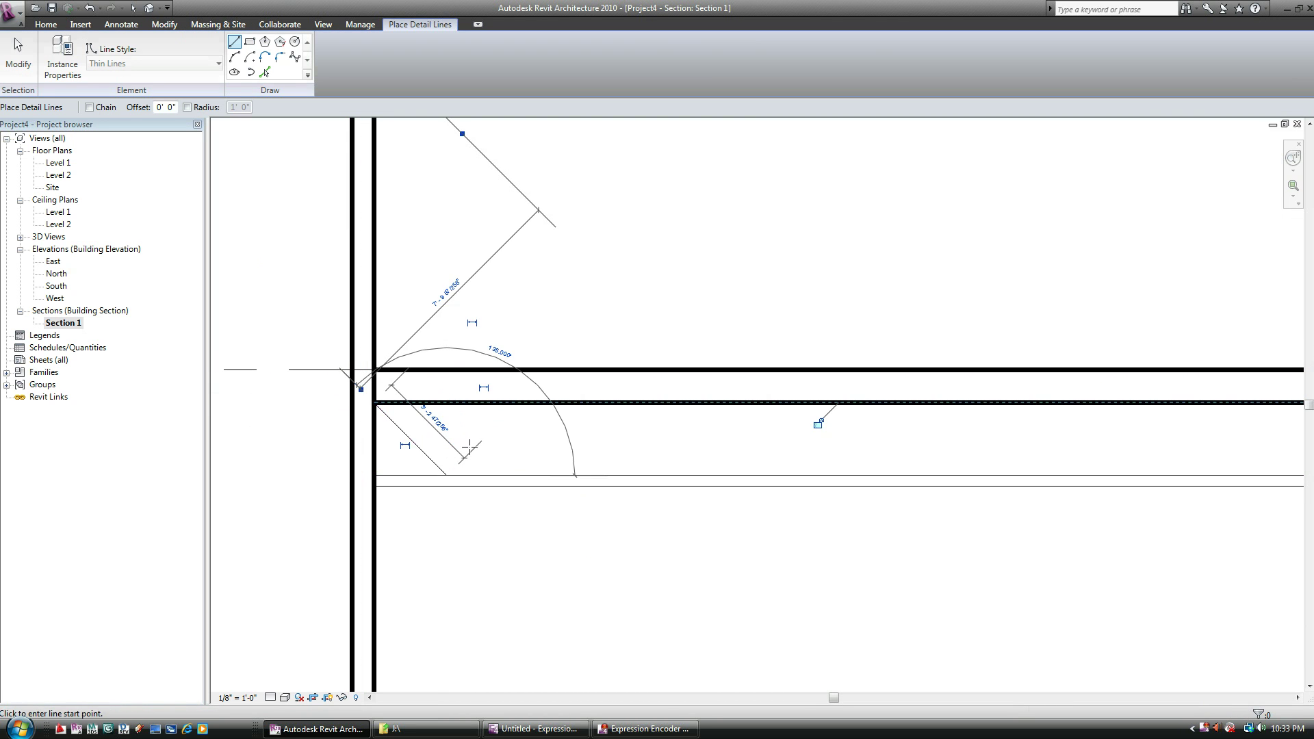
click(446, 473)
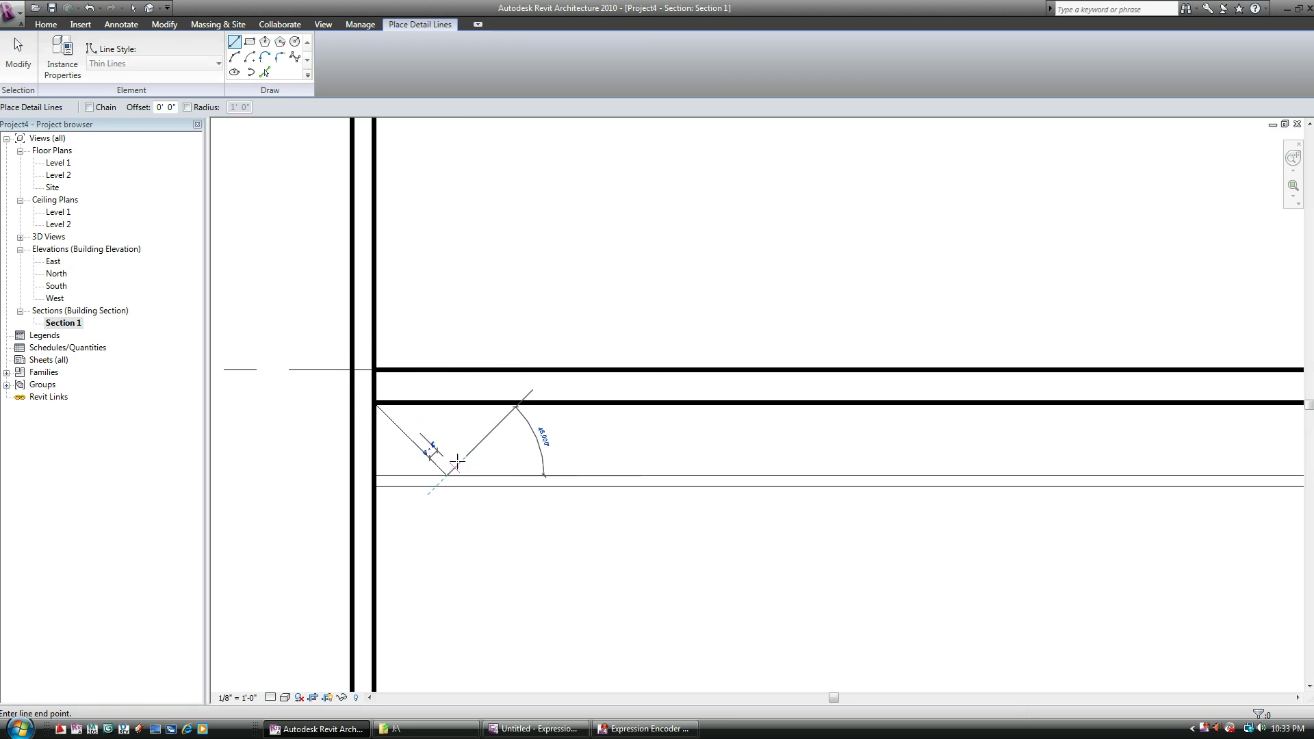
click(530, 403)
click(531, 402)
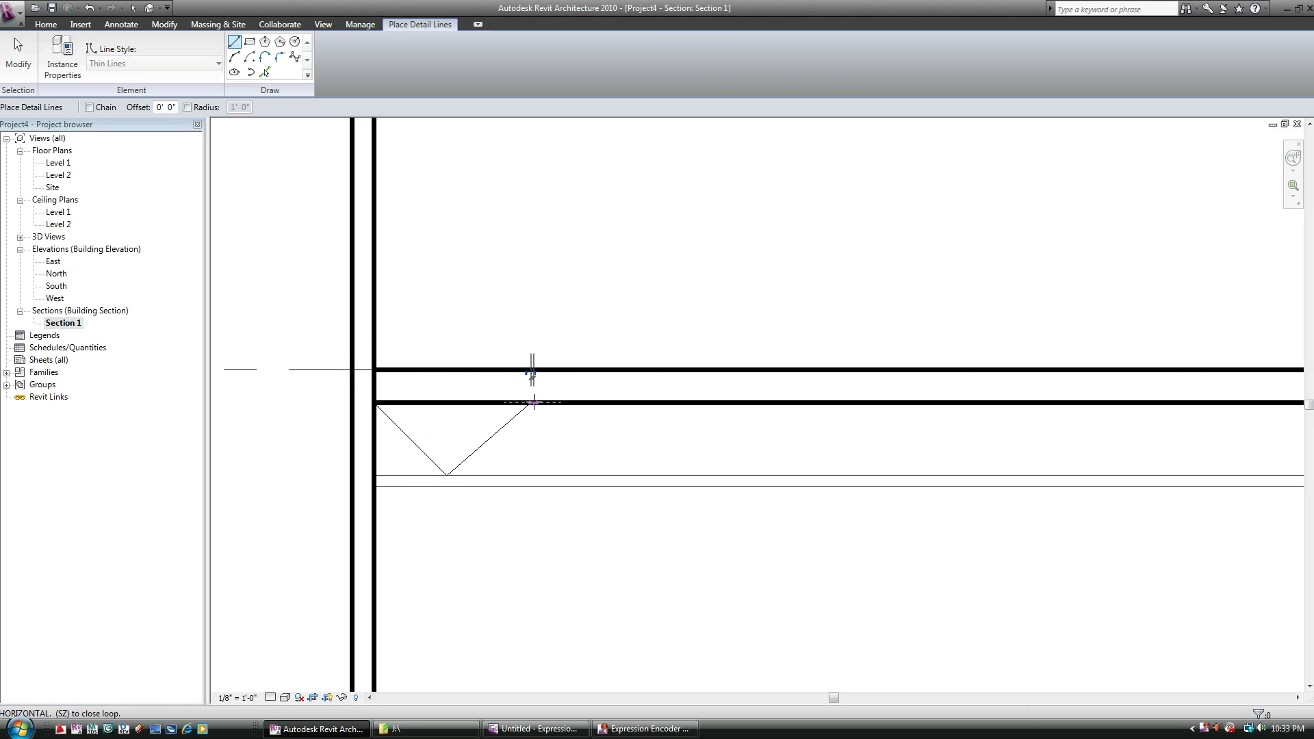
click(594, 474)
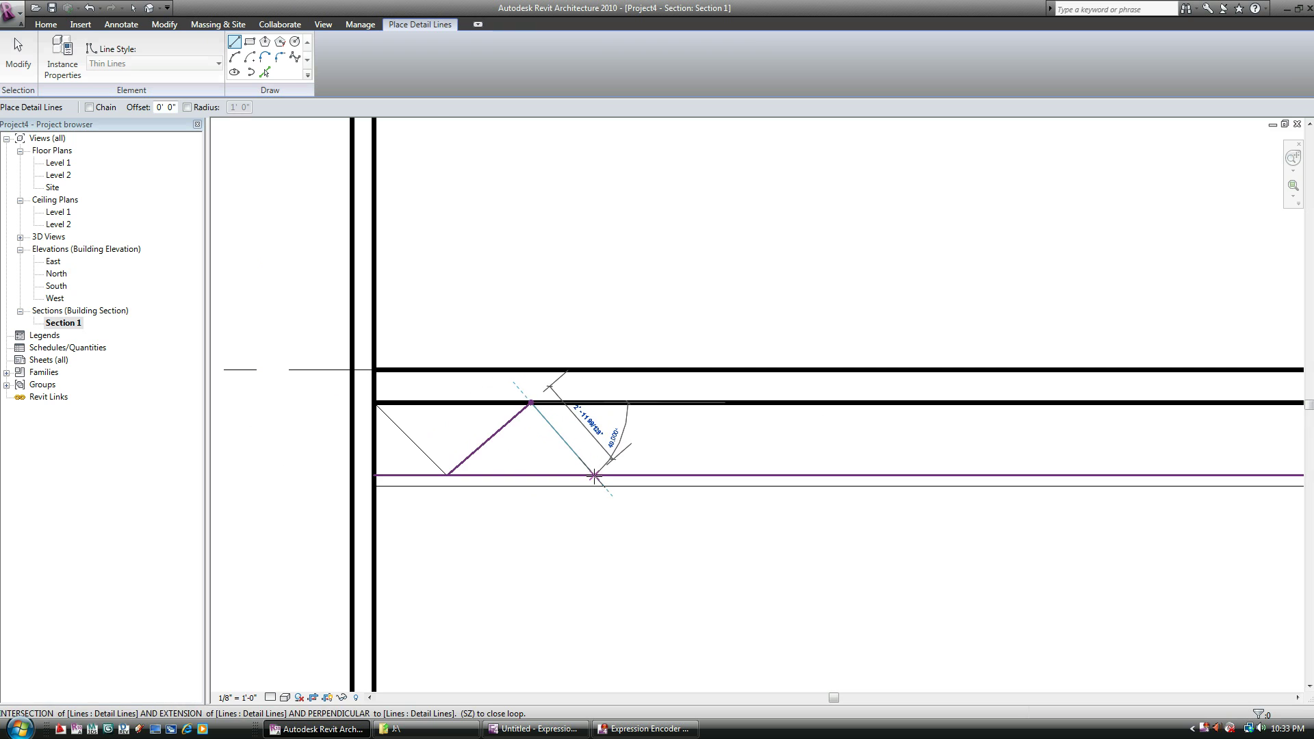
Continue the zigzag with three more diagonal detail lines toward the right wall, using chained drawing
click(594, 474)
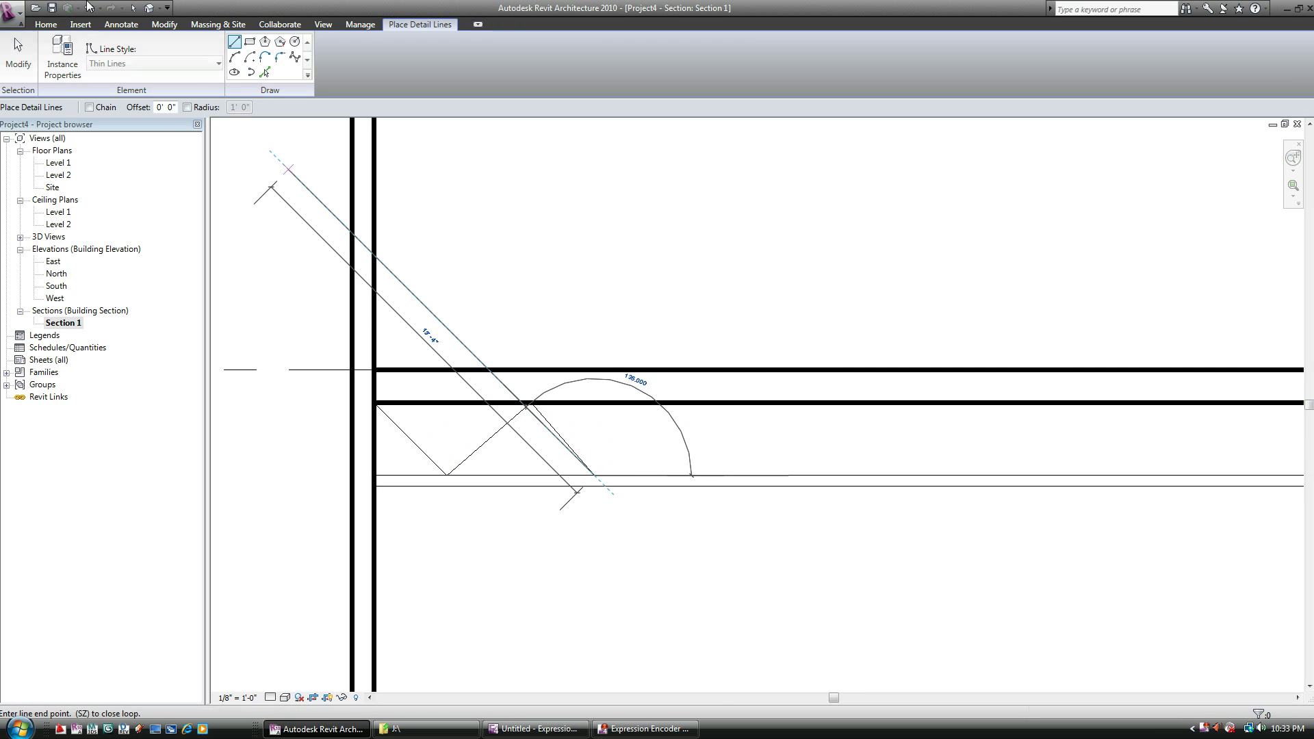
click(89, 107)
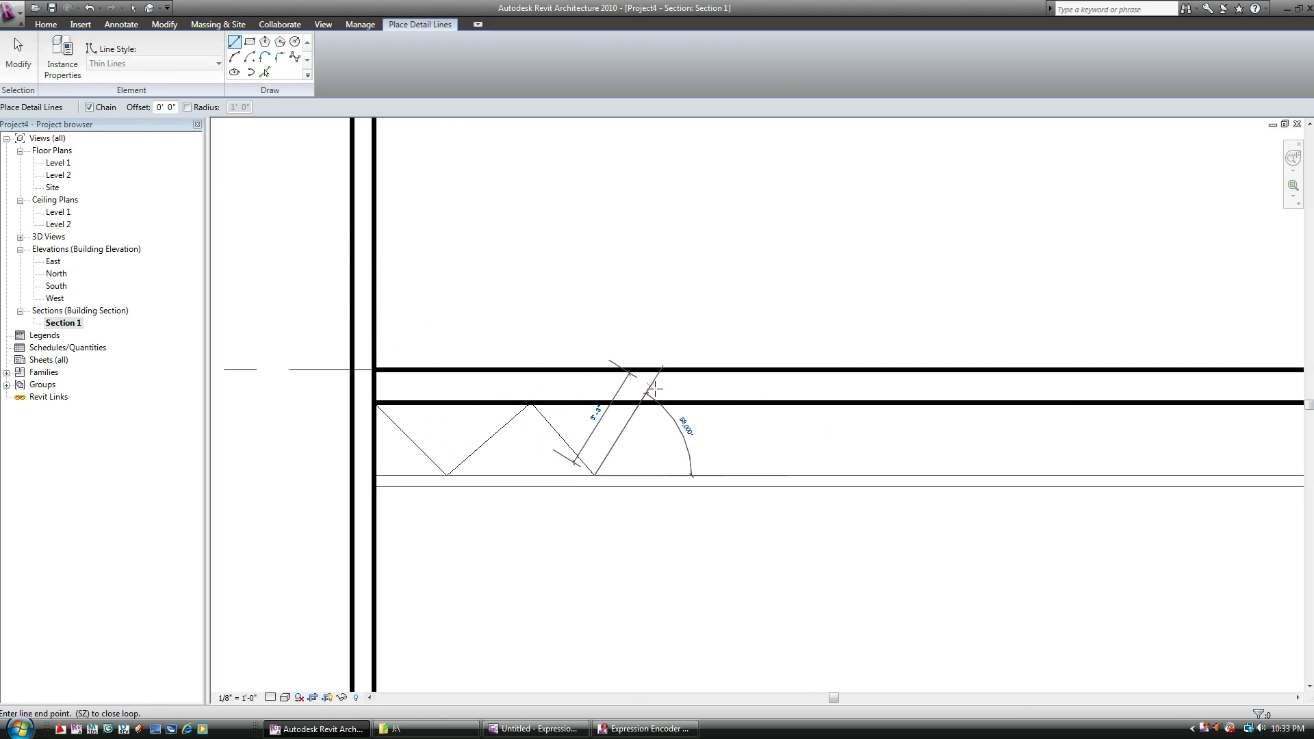
click(678, 402)
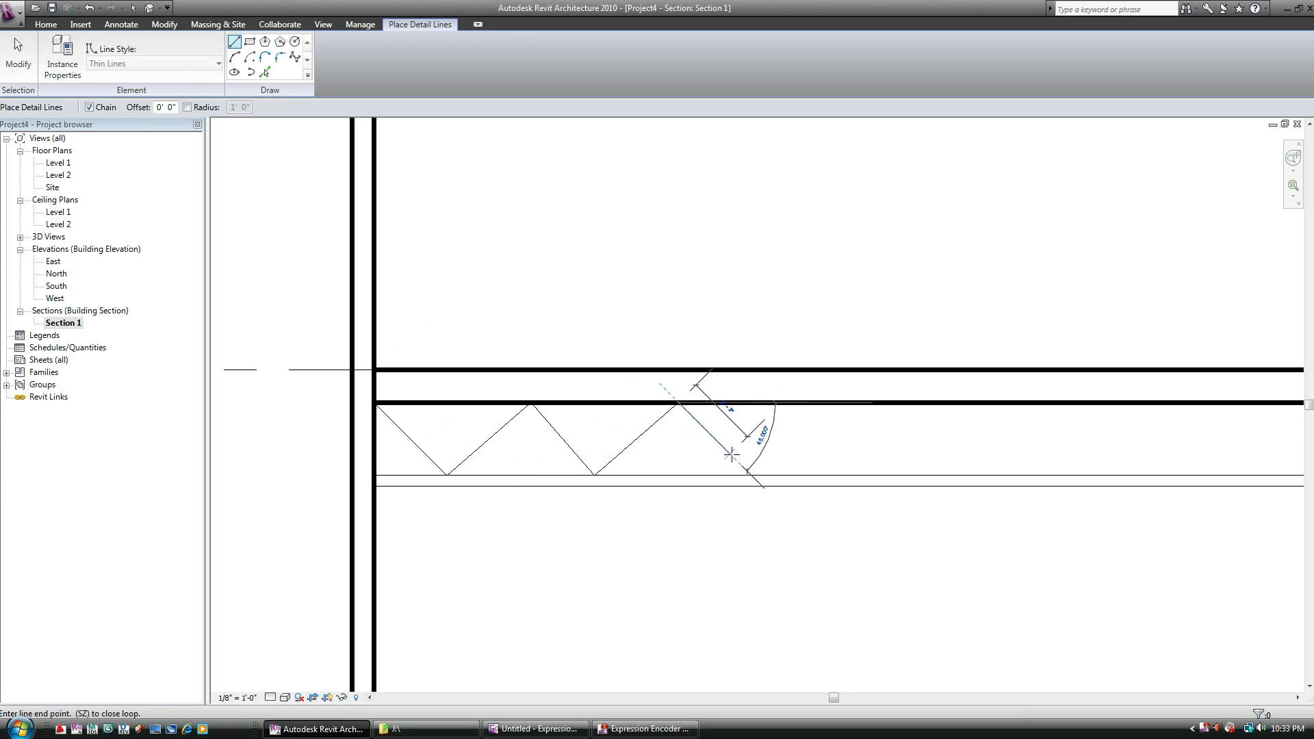
click(751, 473)
key(Escape)
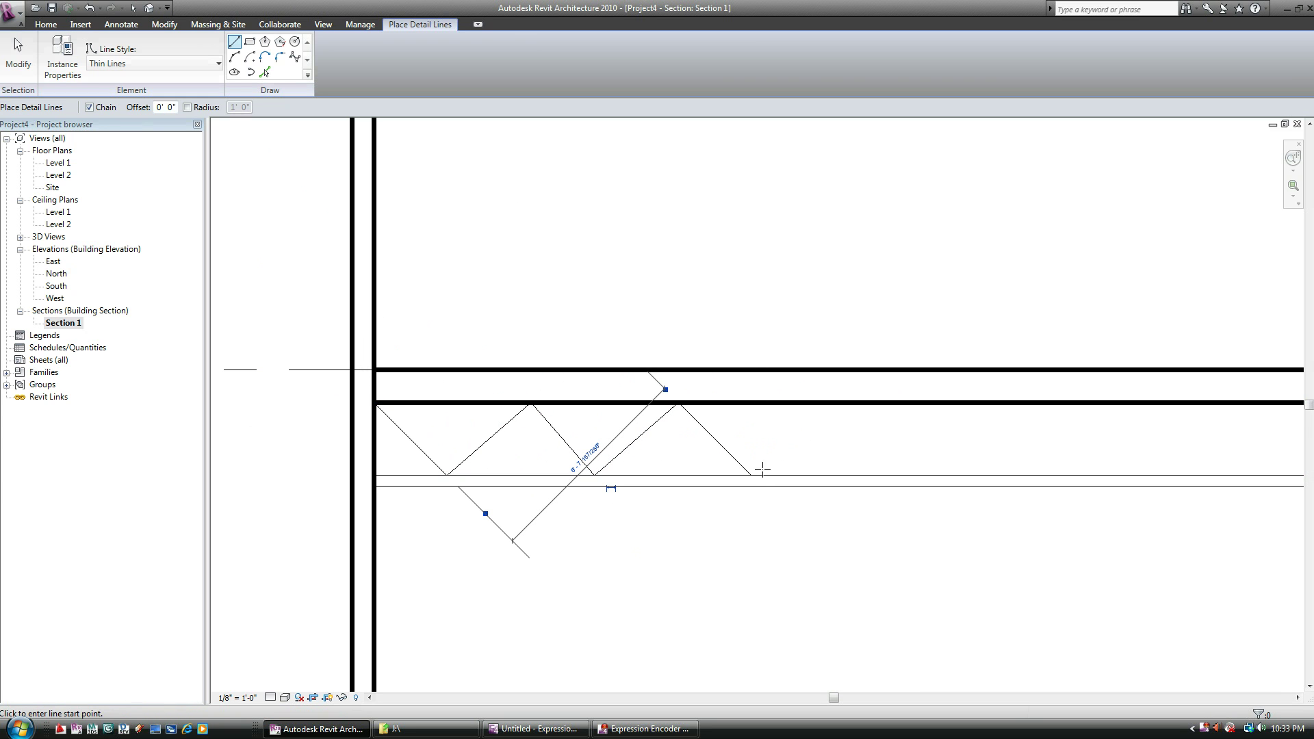
click(752, 473)
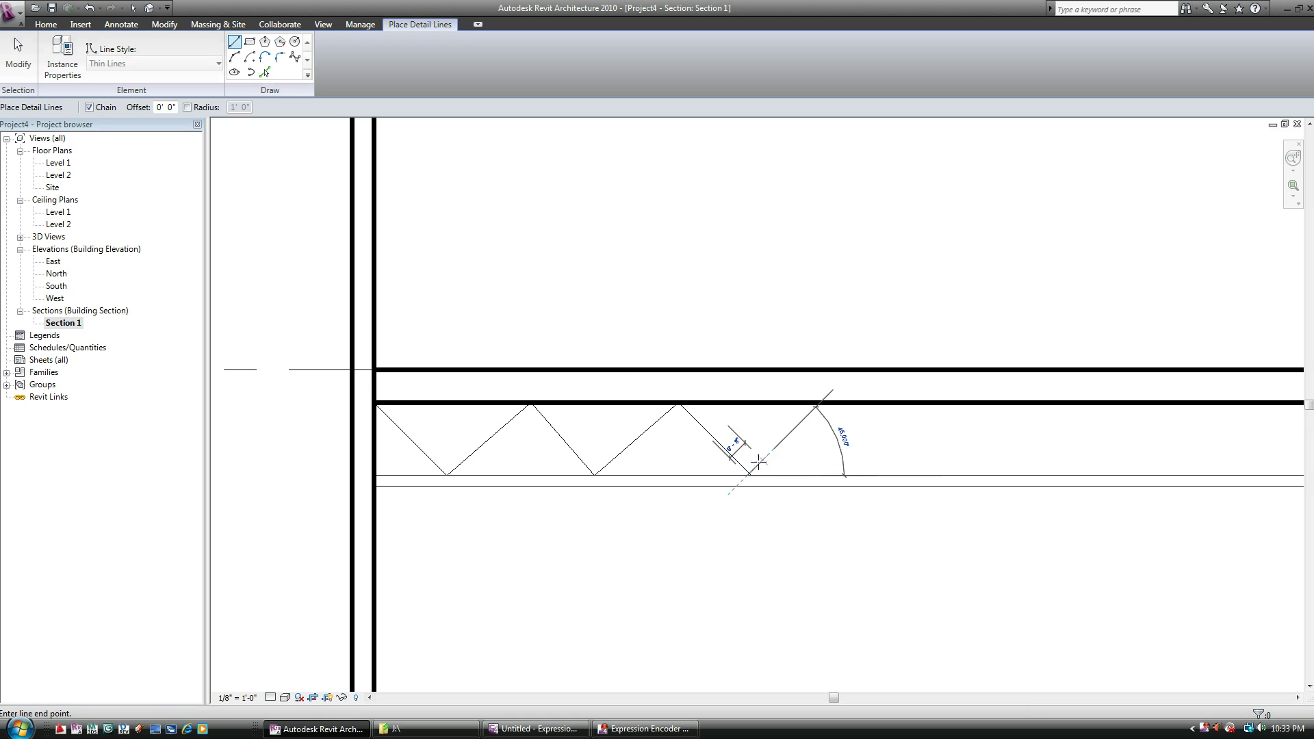
click(821, 404)
key(Escape)
key(Escape)
scroll(771, 458, down, 1)
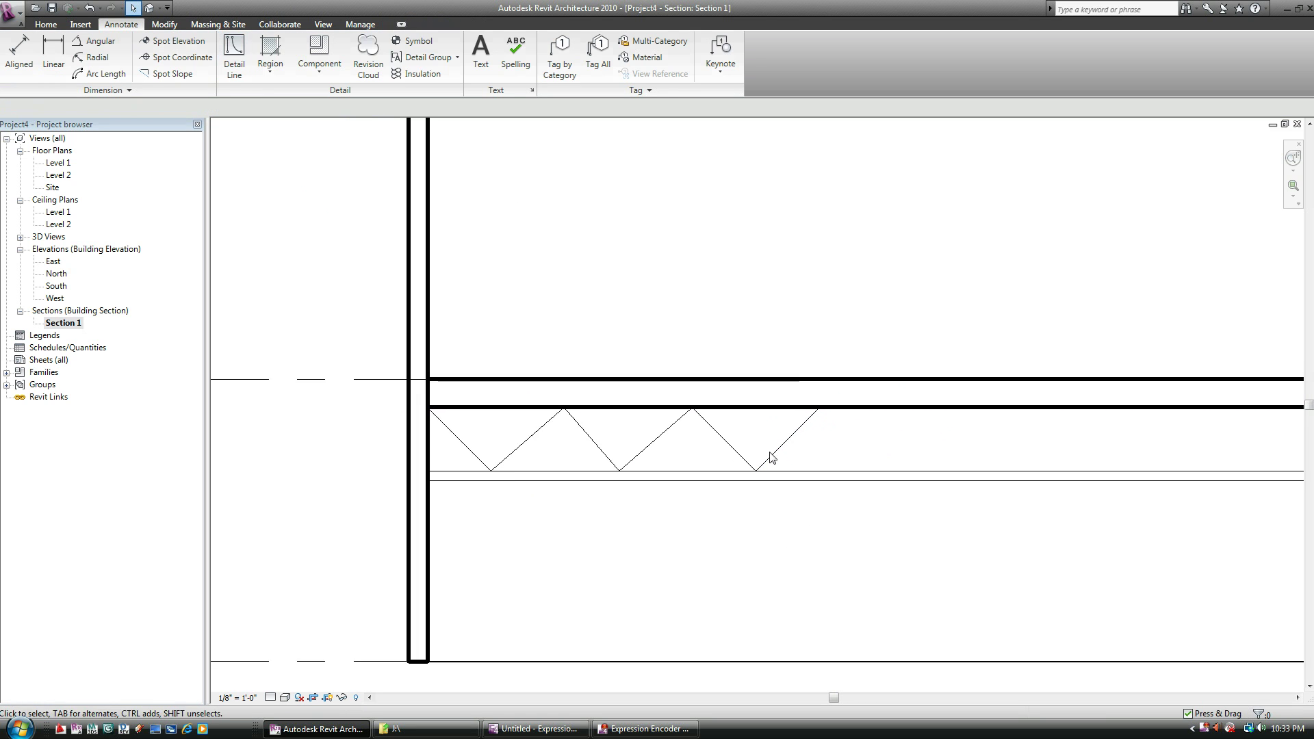
scroll(771, 457, down, 3)
scroll(655, 493, up, 3)
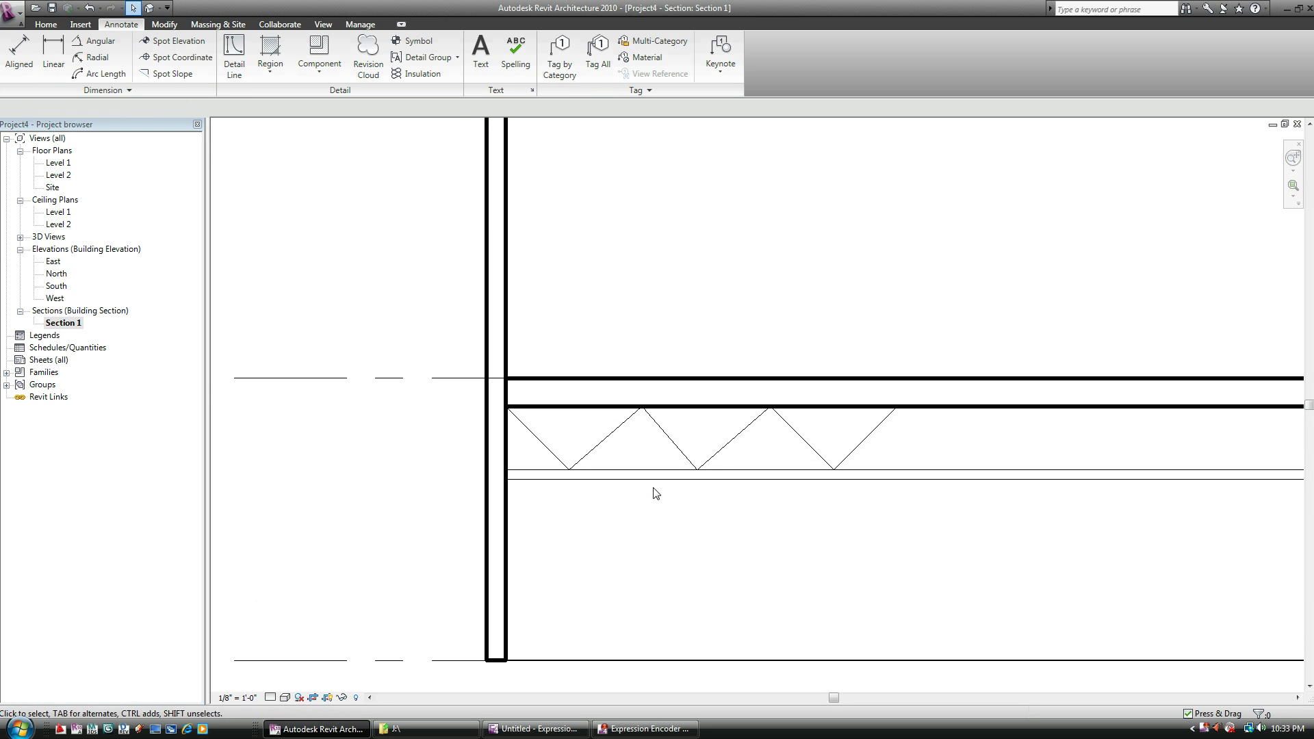
middle_drag(774, 522, 668, 511)
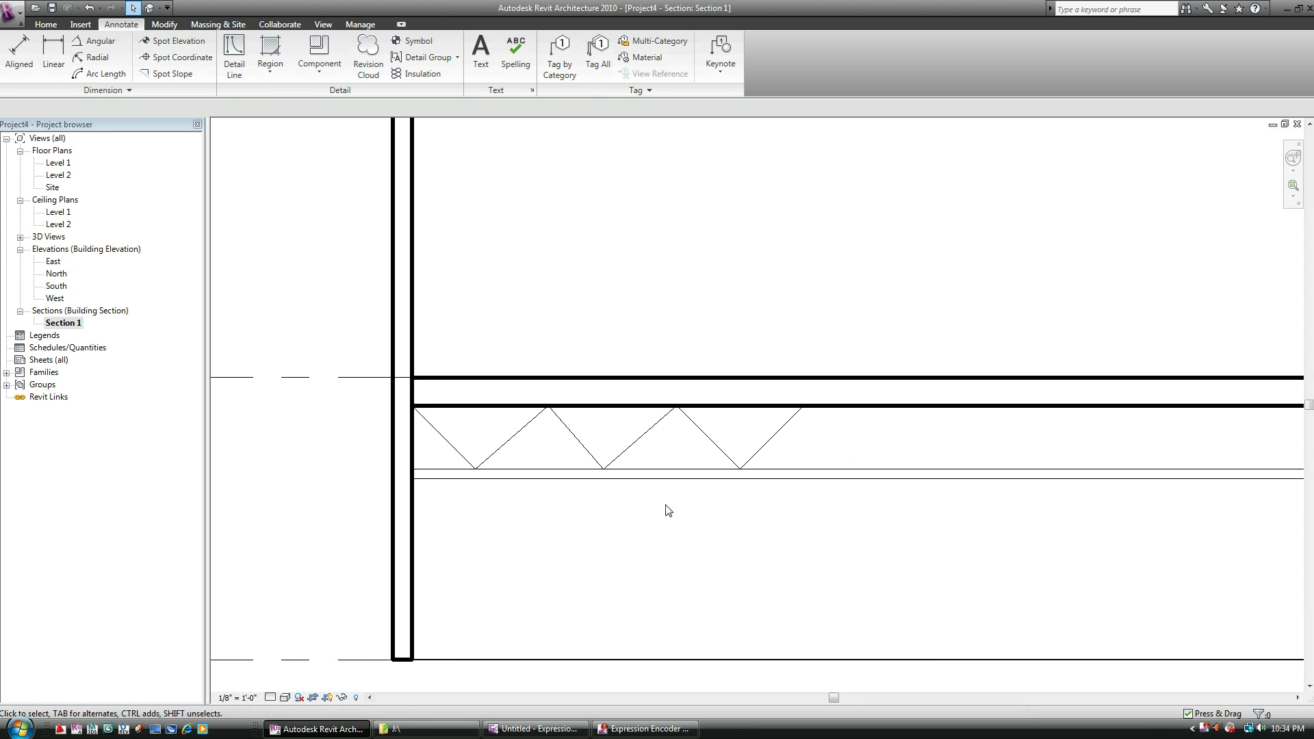
scroll(668, 511, down, 2)
scroll(657, 502, up, 1)
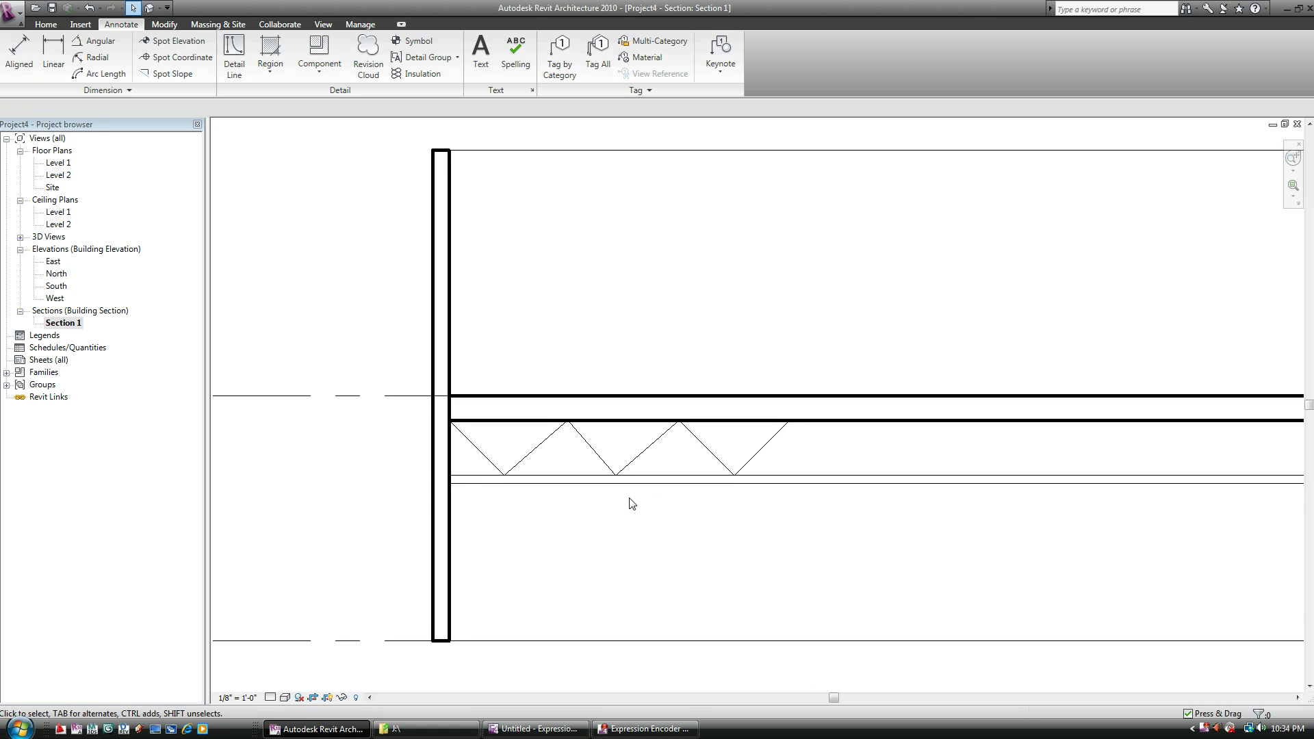
scroll(632, 504, up, 1)
middle_drag(710, 518, 701, 484)
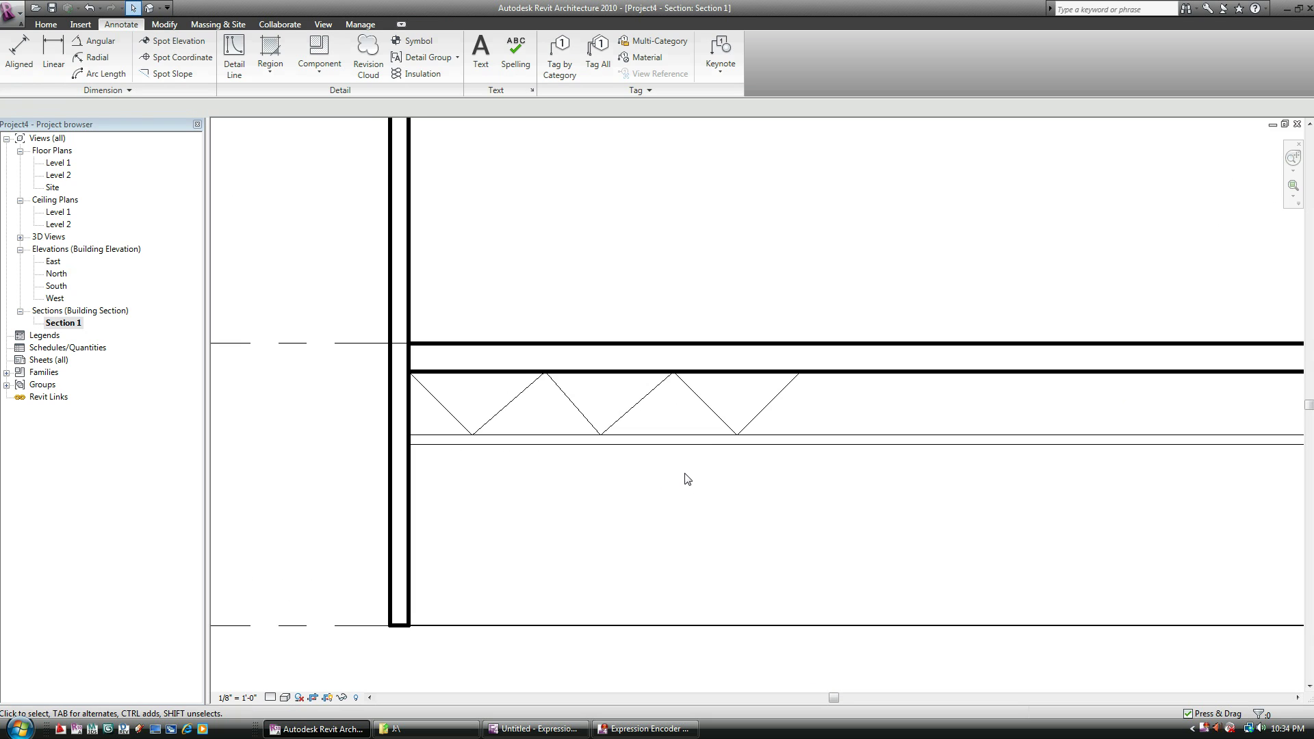
Draw a 2'-4" radius detail circle above the floor beside the zigzag truss
click(234, 60)
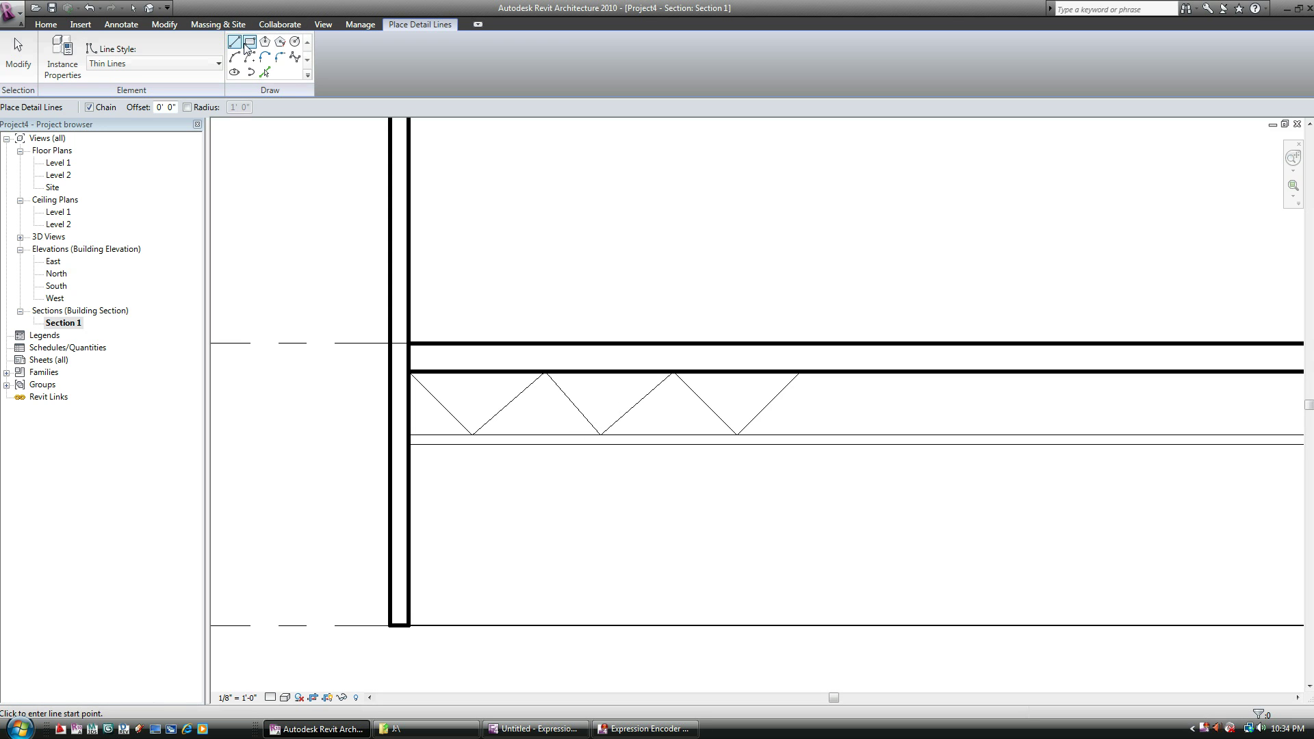
click(248, 43)
click(293, 42)
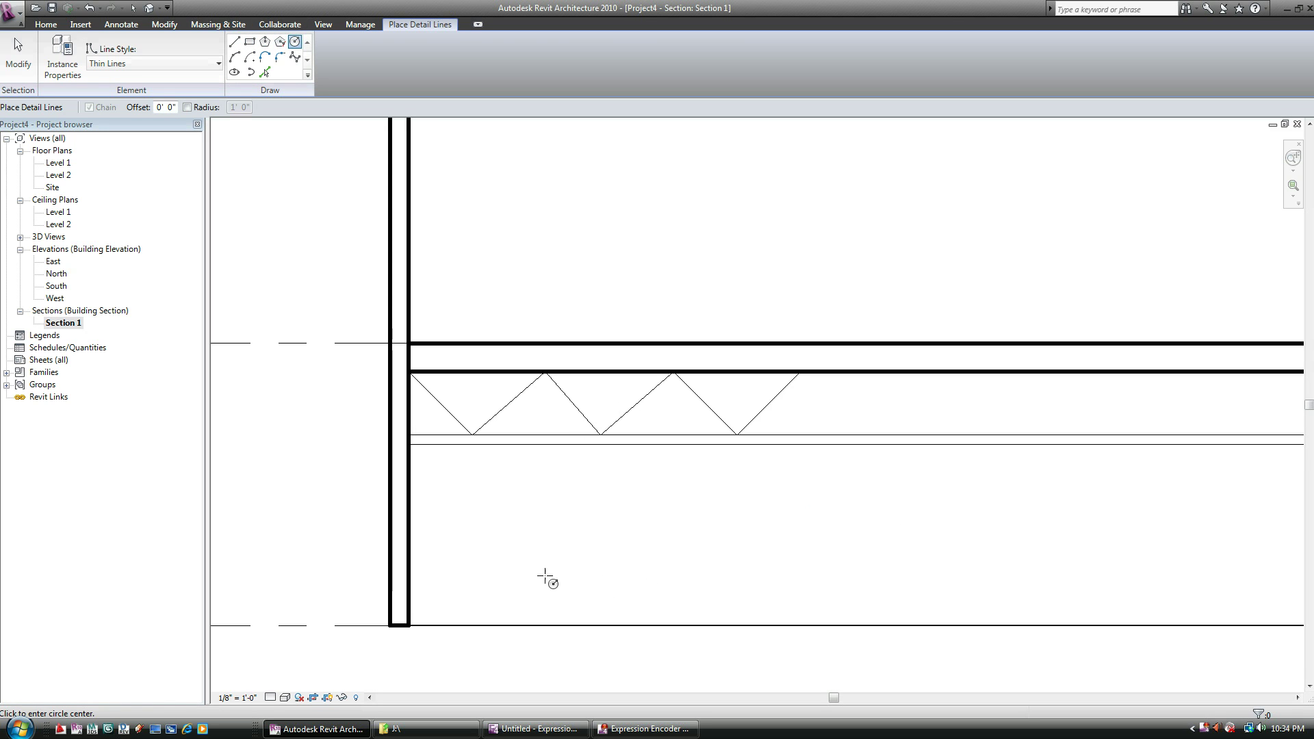
scroll(543, 578, down, 2)
scroll(567, 381, up, 1)
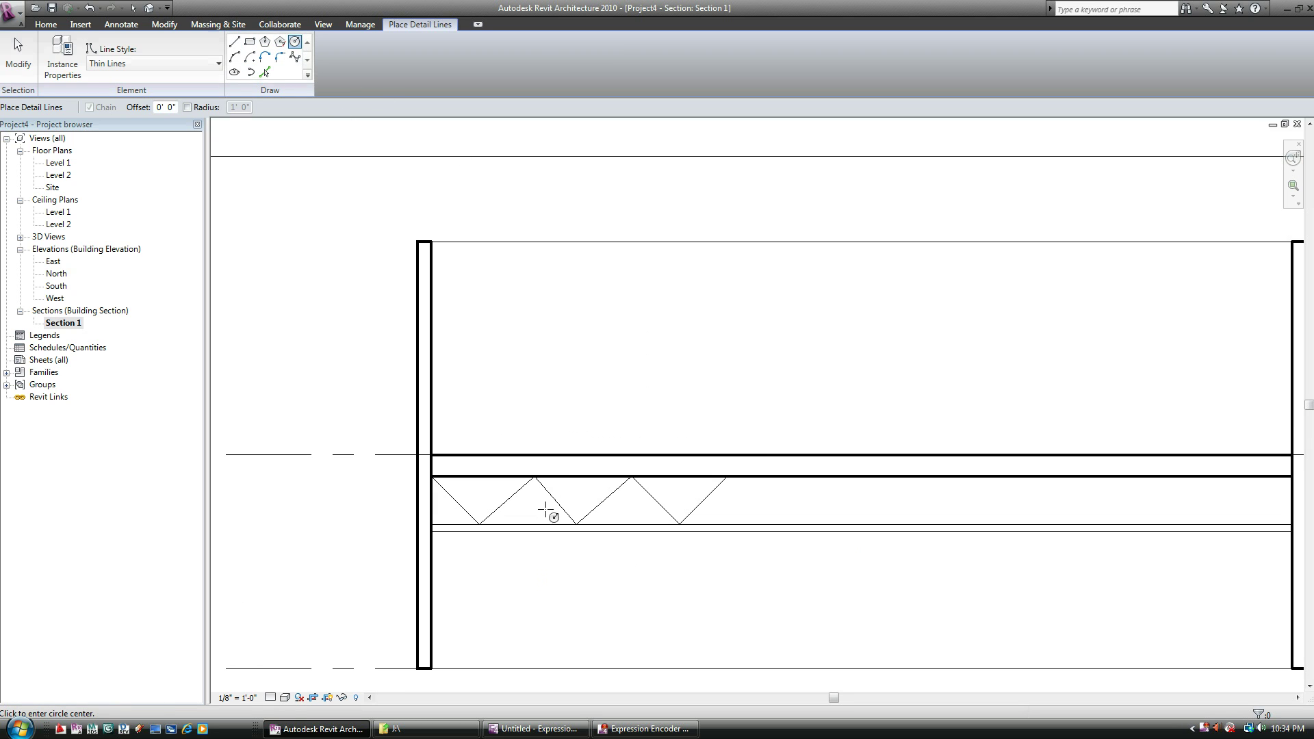
click(621, 371)
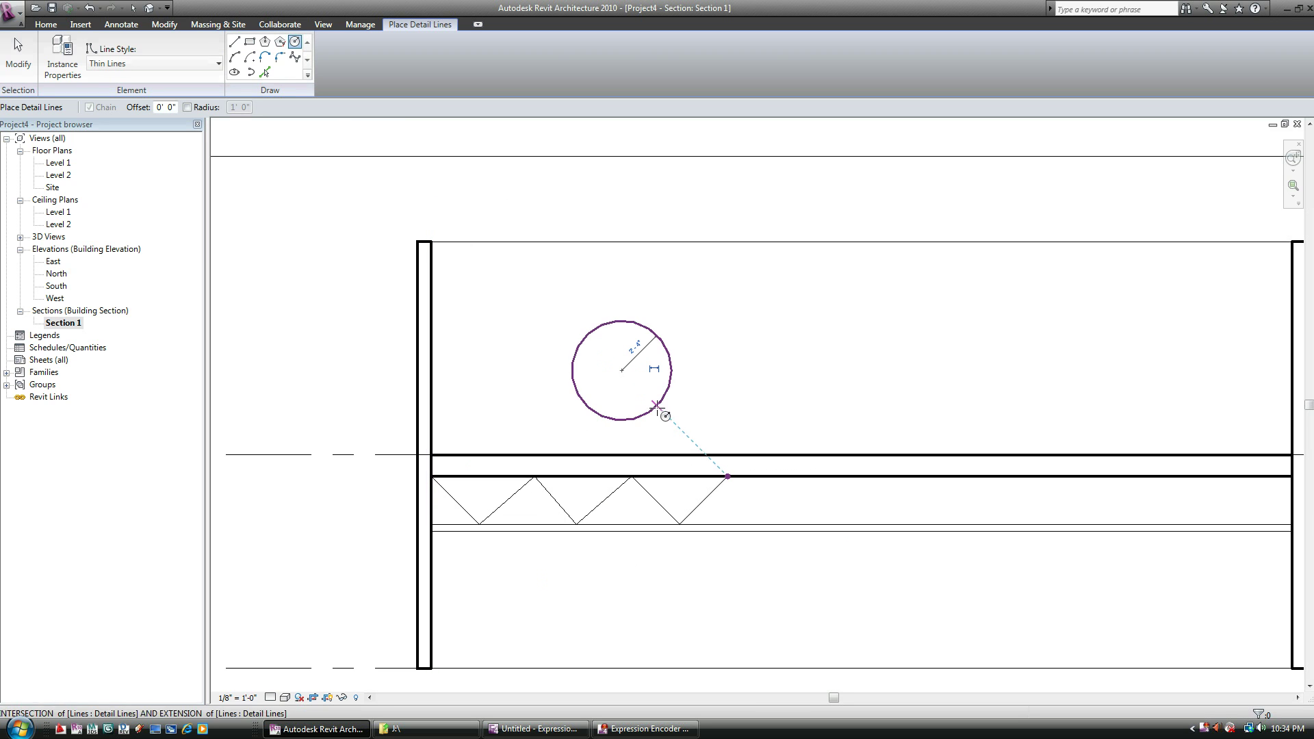
click(658, 406)
scroll(657, 479, down, 2)
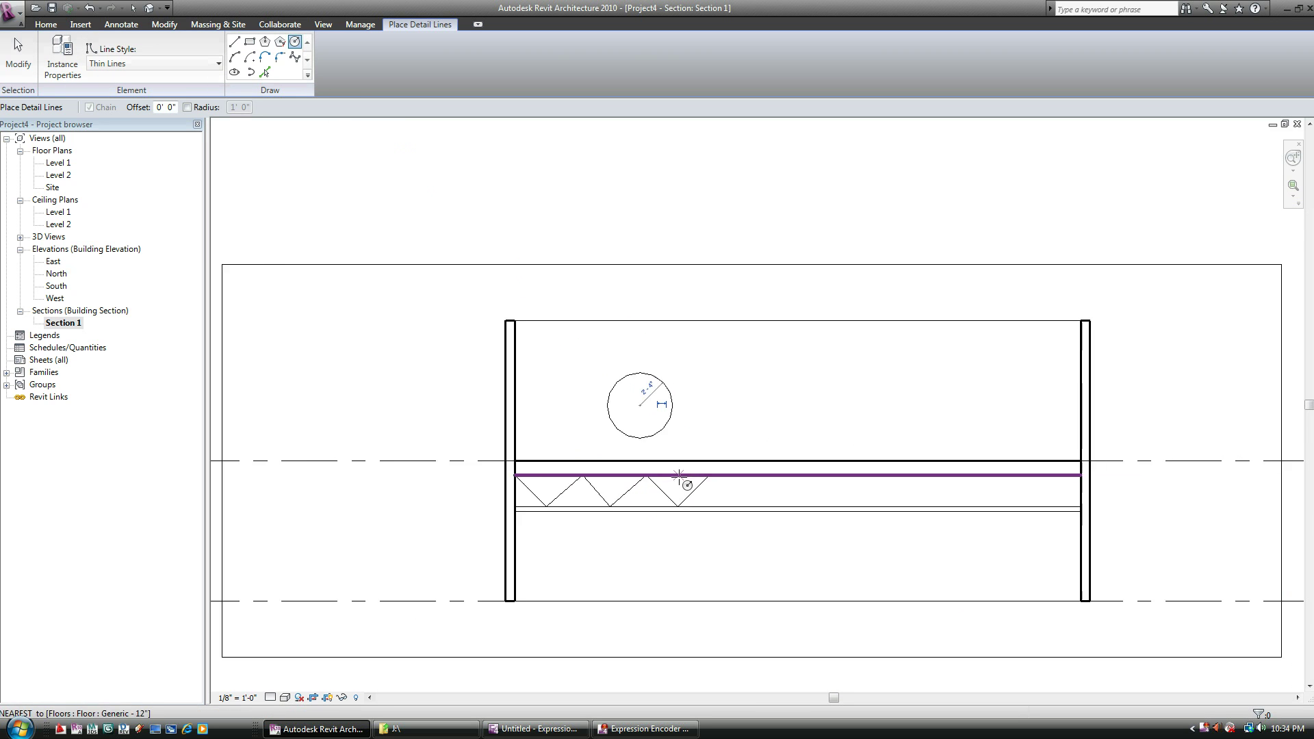
In the Level 1 plan, draw a detail circle inside the upper part of the room
double_click(54, 163)
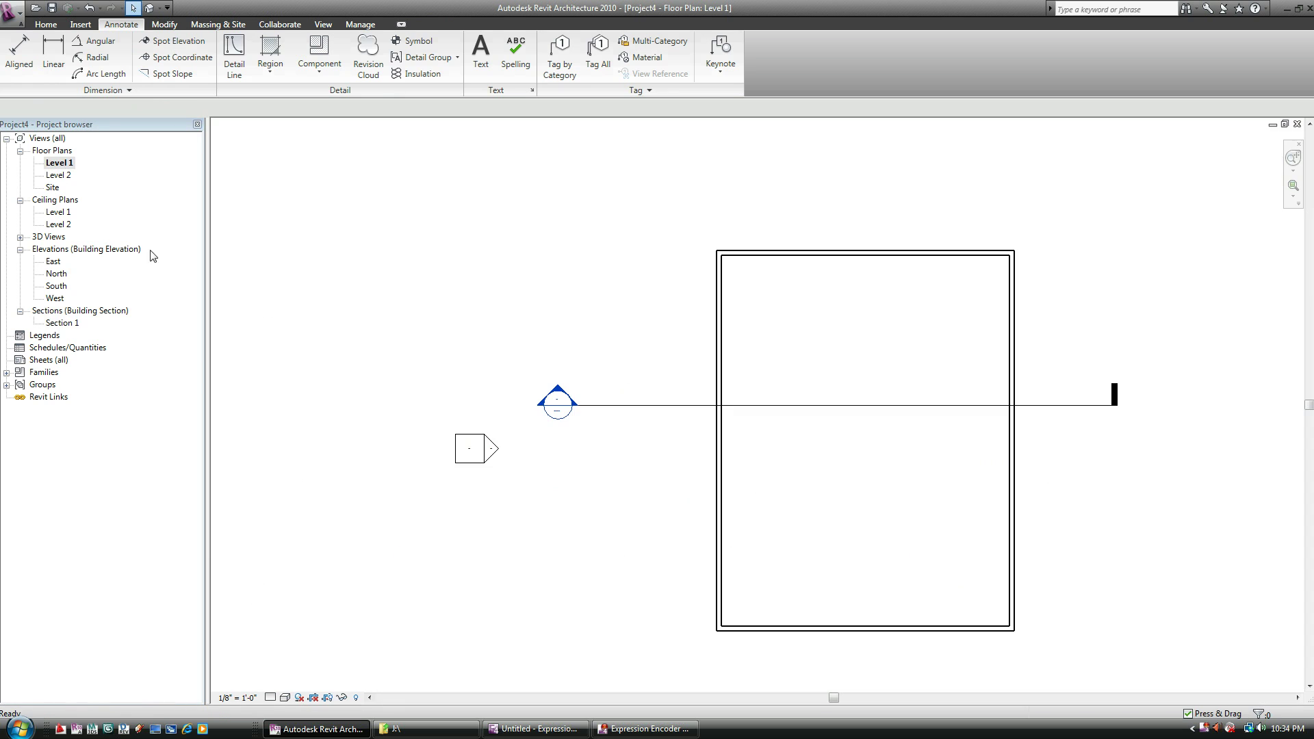
click(234, 56)
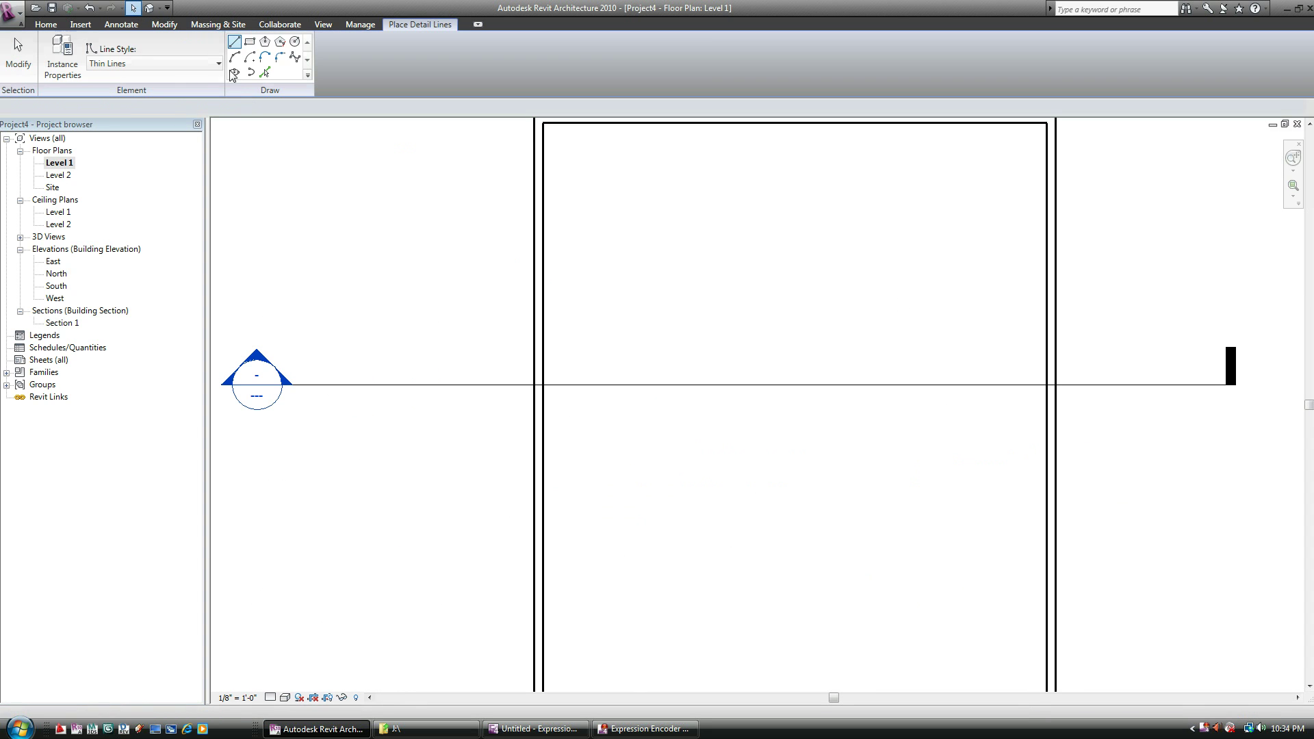
click(294, 43)
click(635, 285)
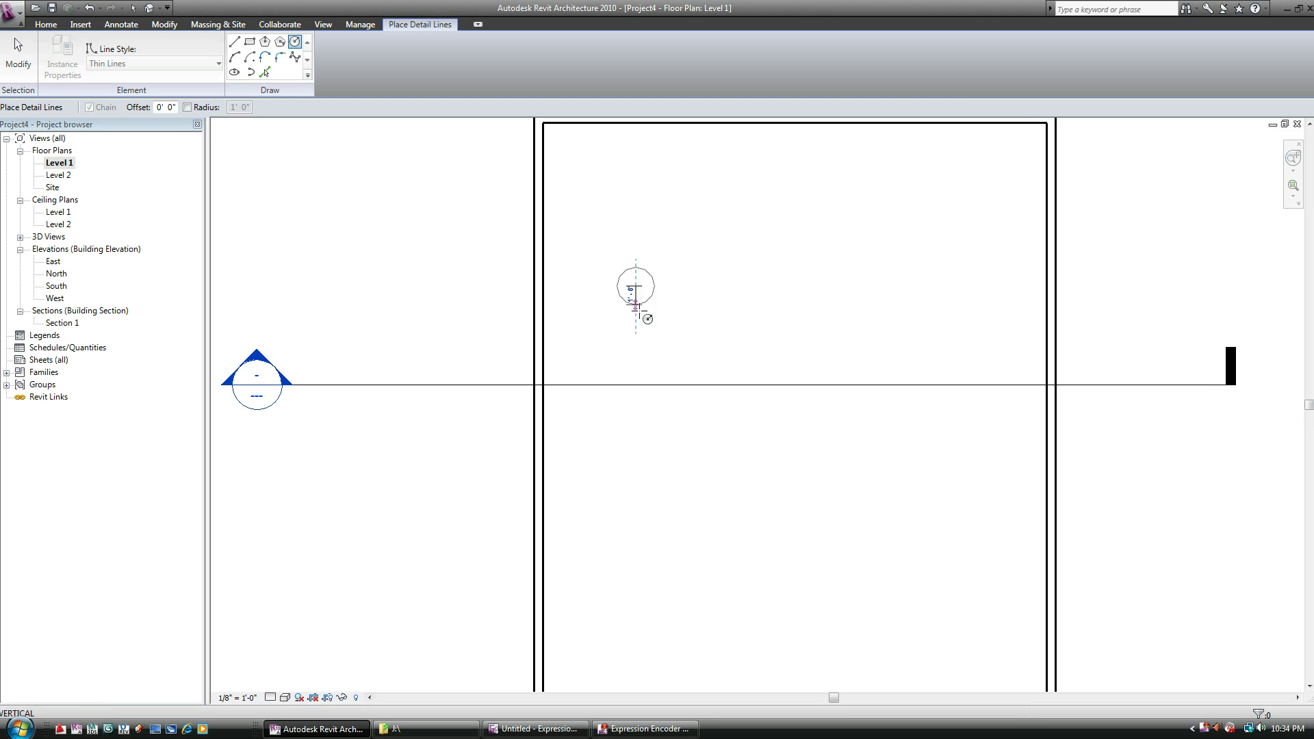
click(655, 338)
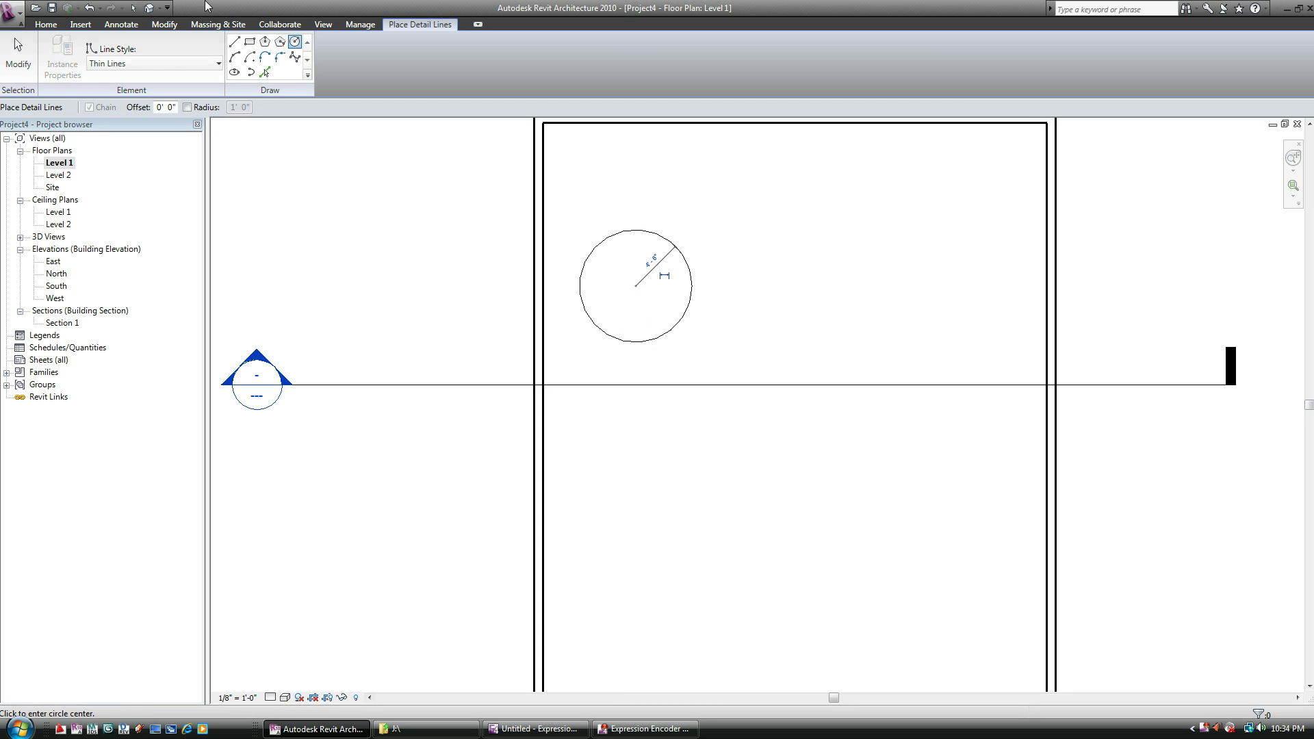
click(192, 69)
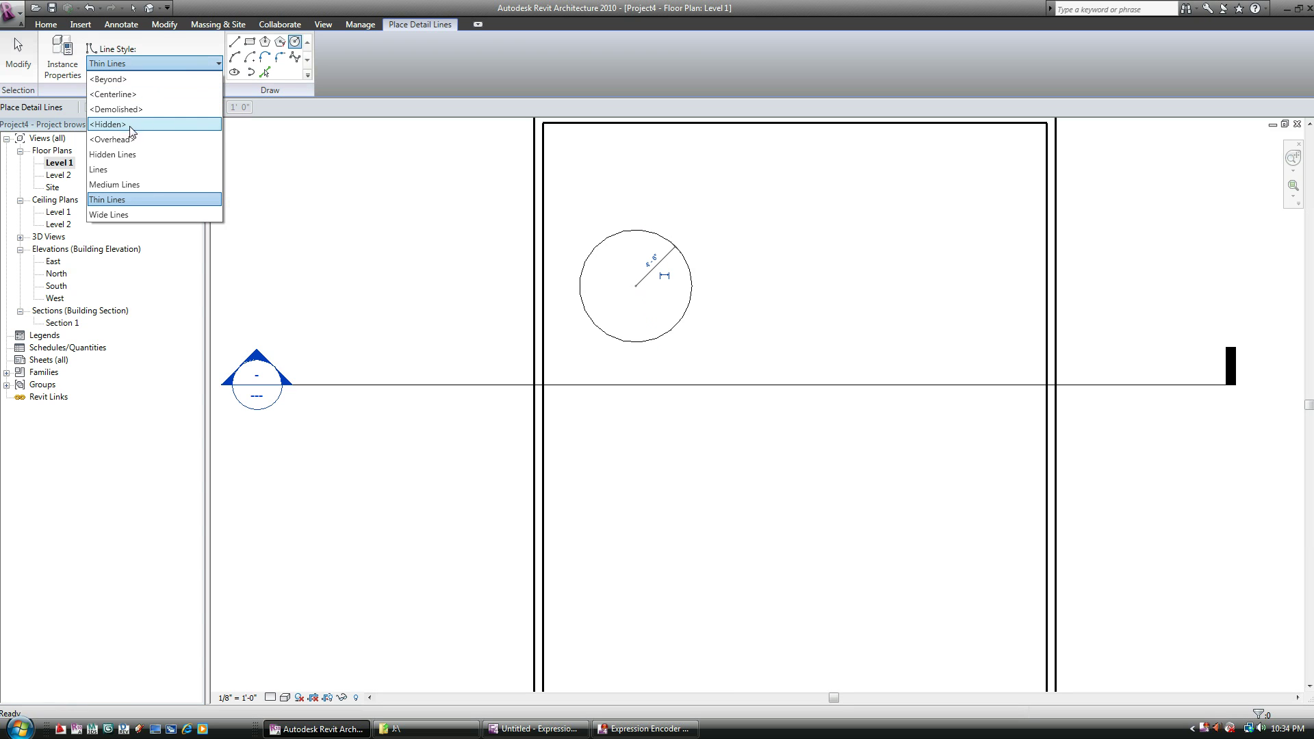
click(107, 125)
key(Escape)
key(Escape)
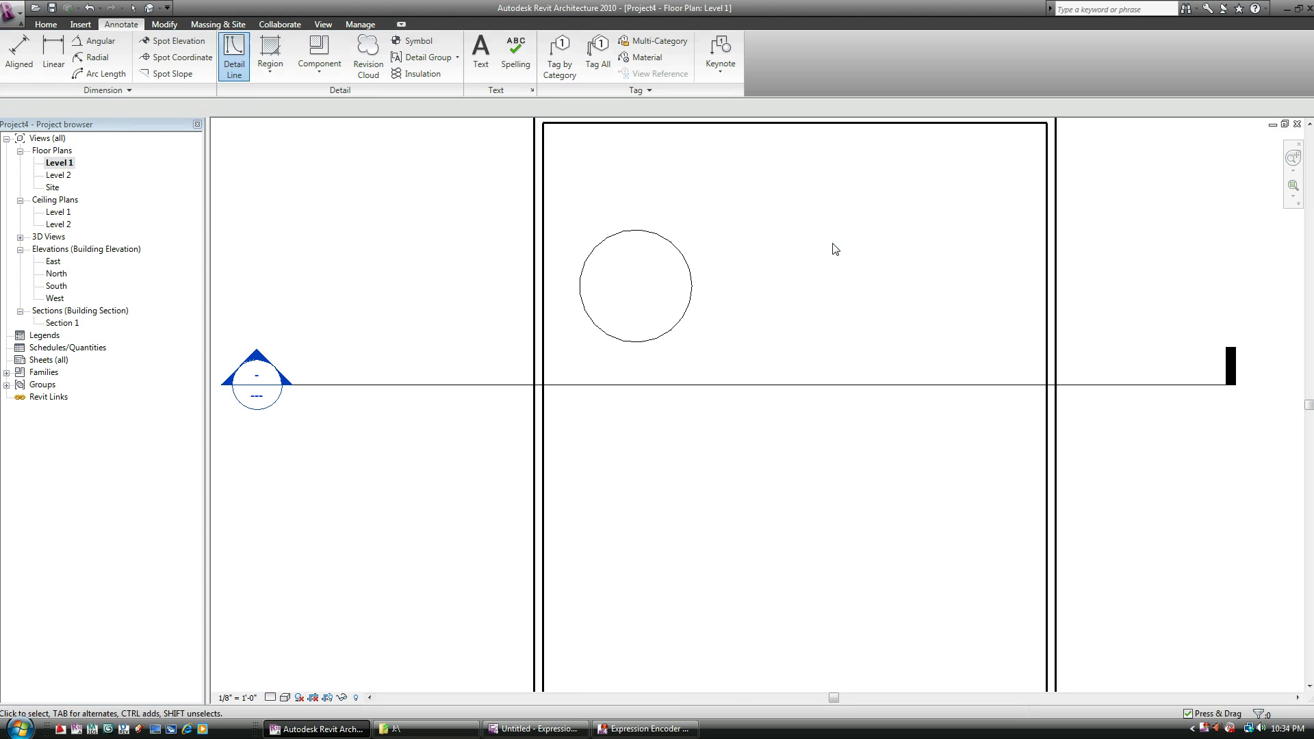
Switch the plan's detail circle to the dashed <Hidden> line style and verify it
drag(720, 214, 652, 277)
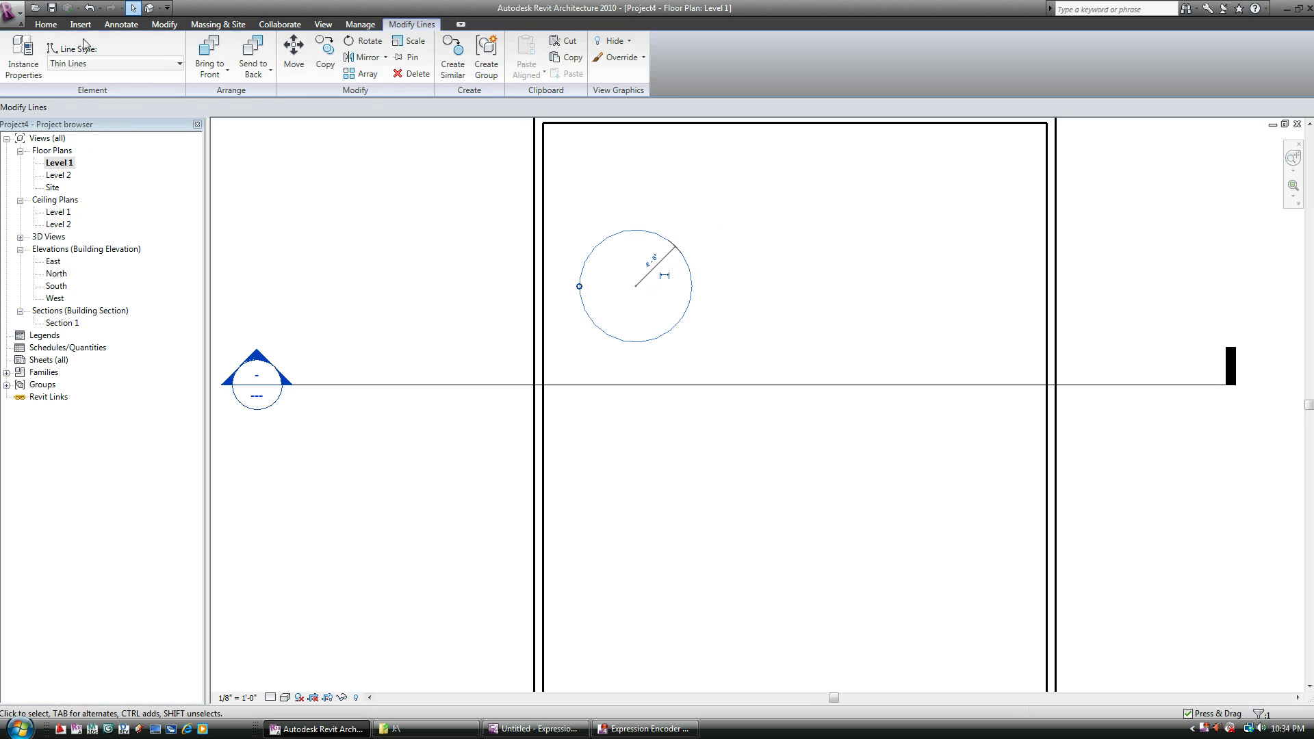
click(89, 63)
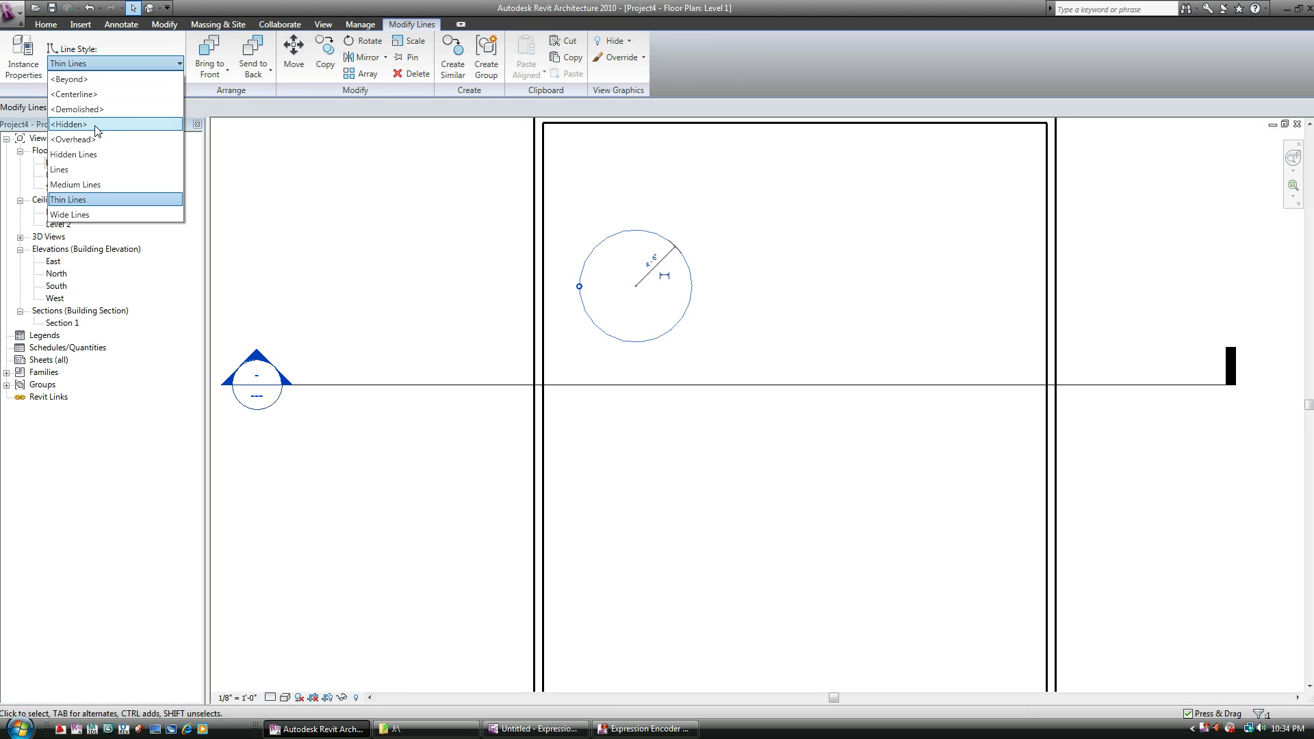
click(95, 125)
key(Escape)
mouse_move(855, 262)
middle_down()
mouse_move(1076, 307)
mouse_move(950, 282)
middle_up()
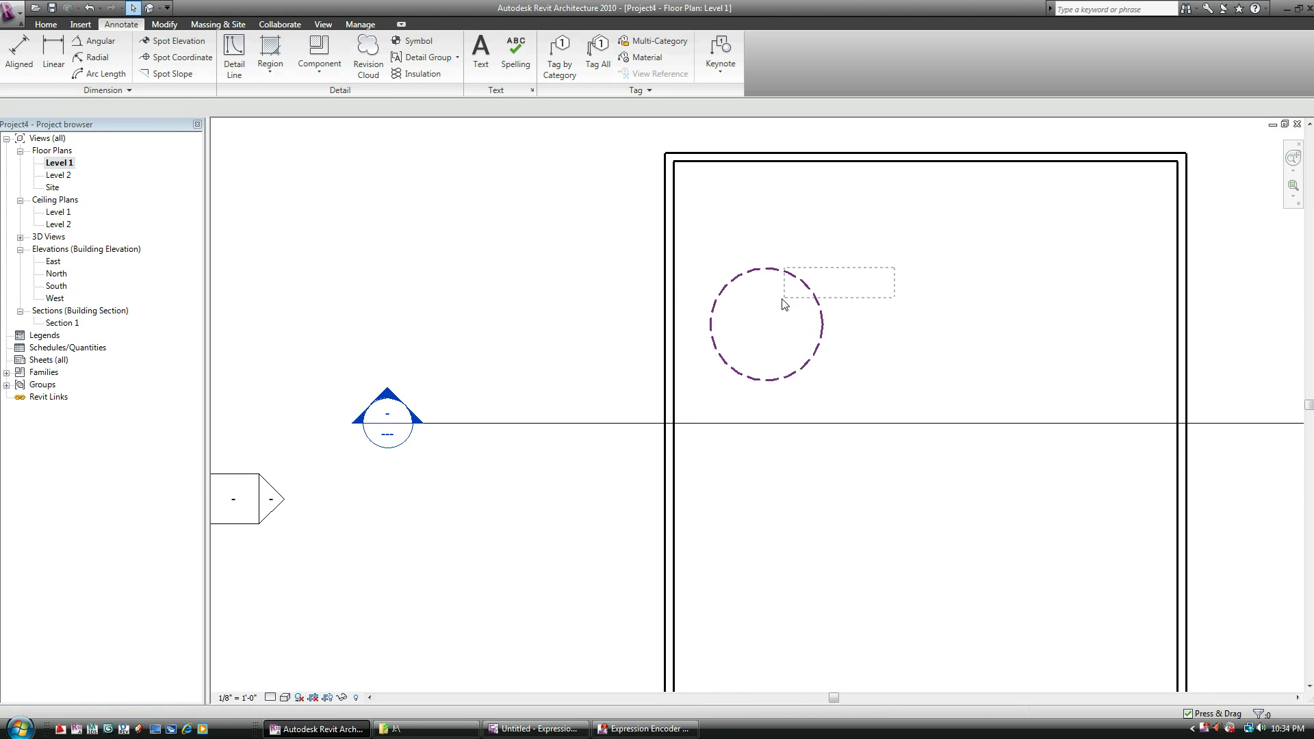
click(756, 269)
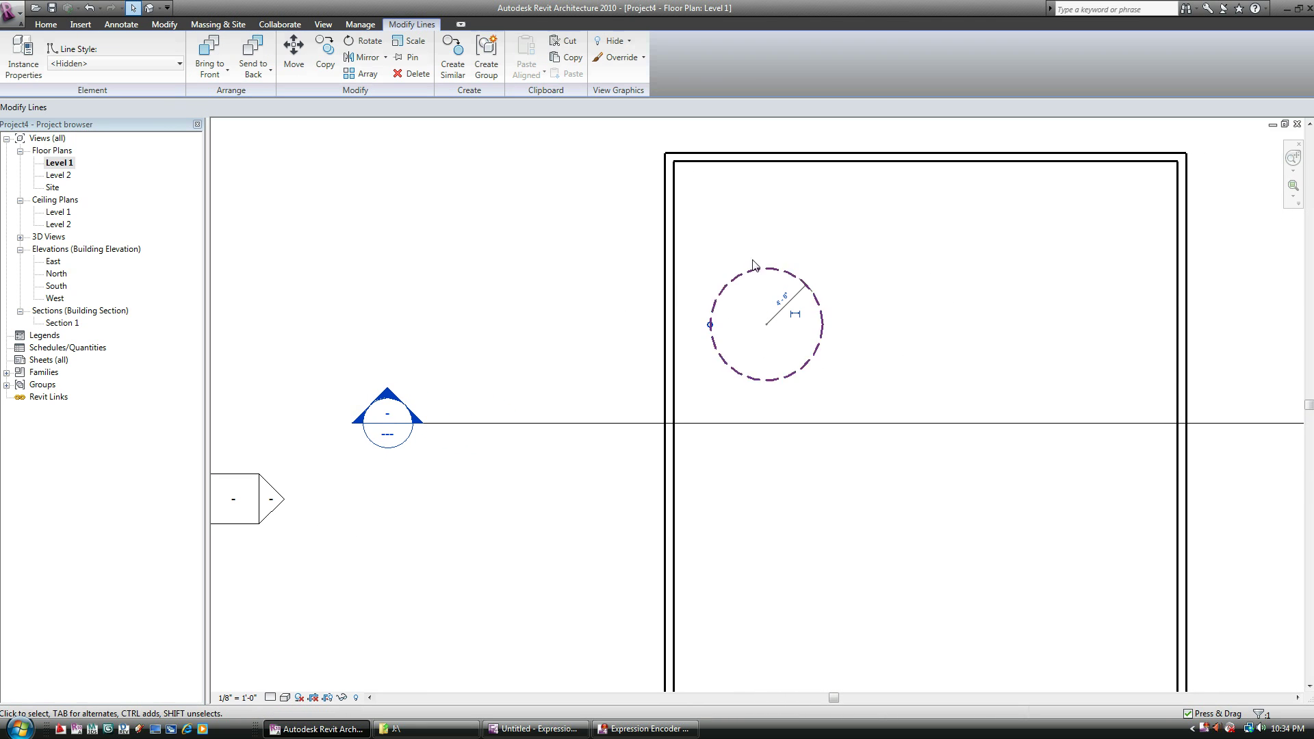
click(63, 63)
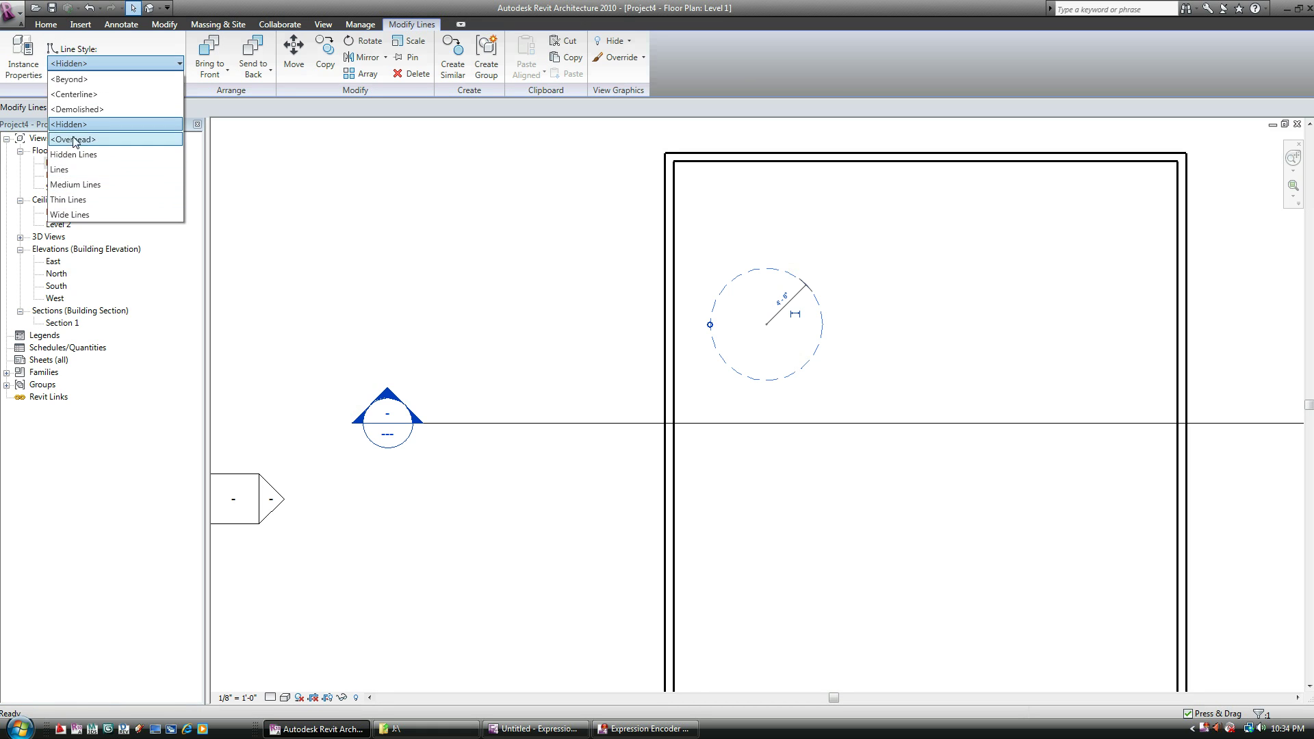
click(75, 96)
click(911, 258)
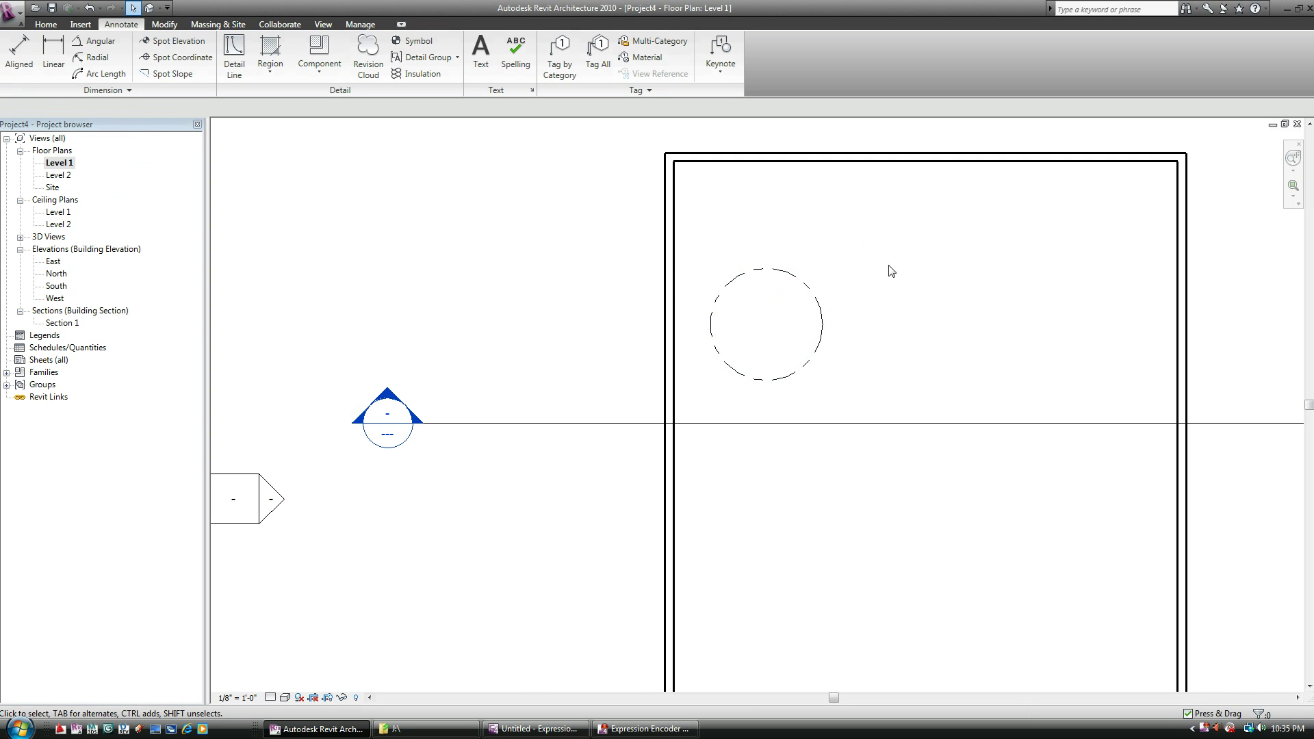
scroll(851, 284, up, 2)
scroll(787, 393, down, 3)
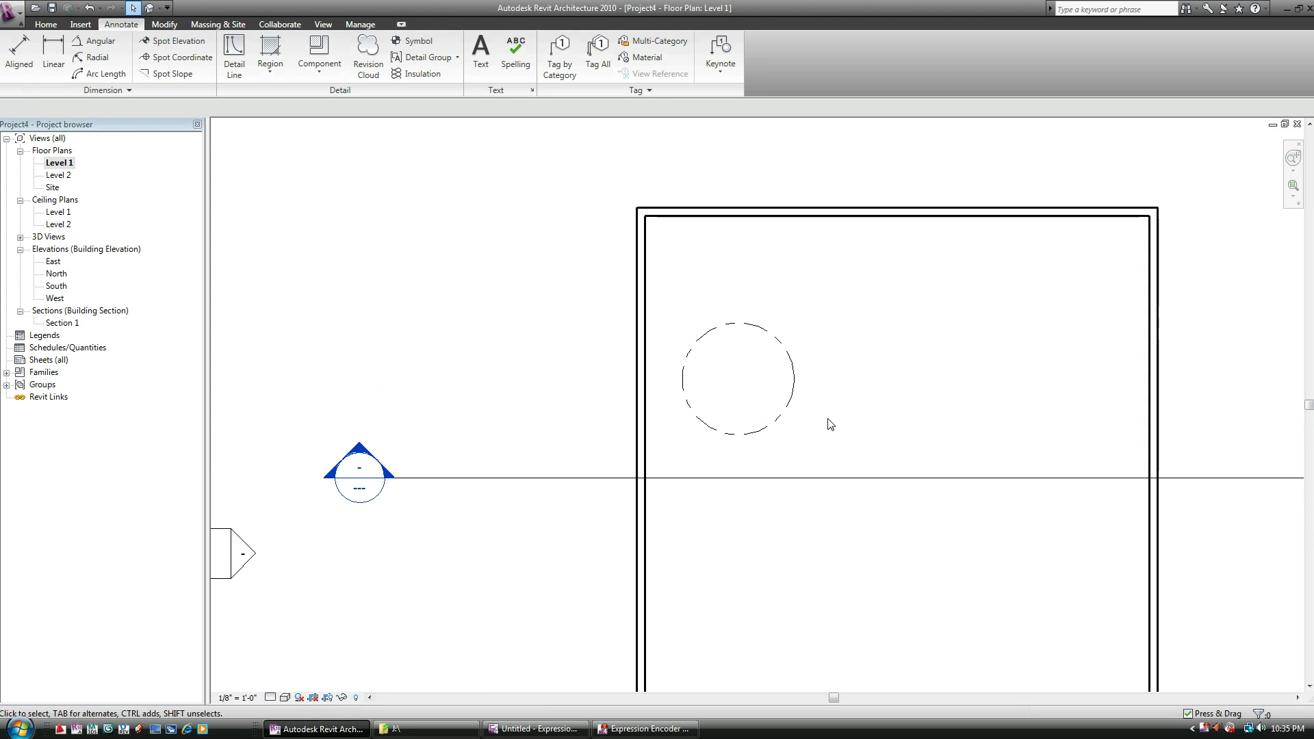
middle_drag(865, 387, 763, 358)
scroll(762, 358, down, 1)
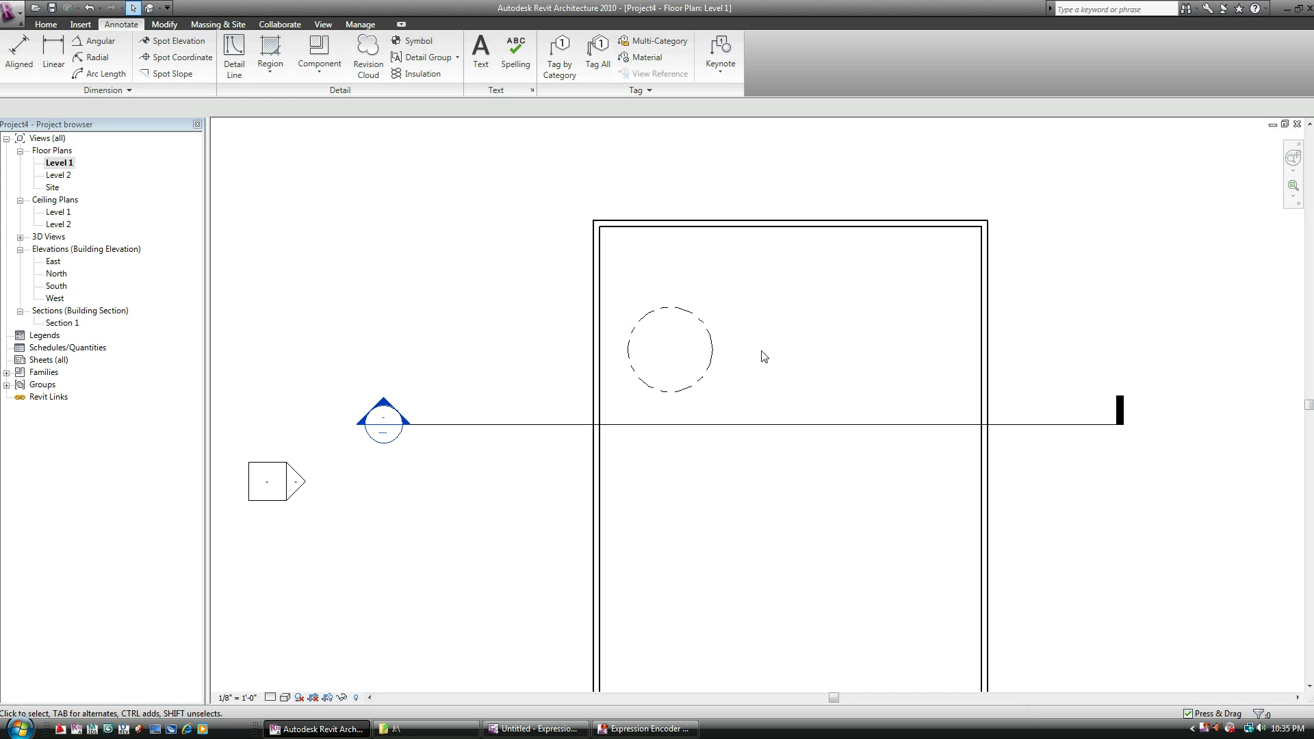
scroll(762, 356, up, 3)
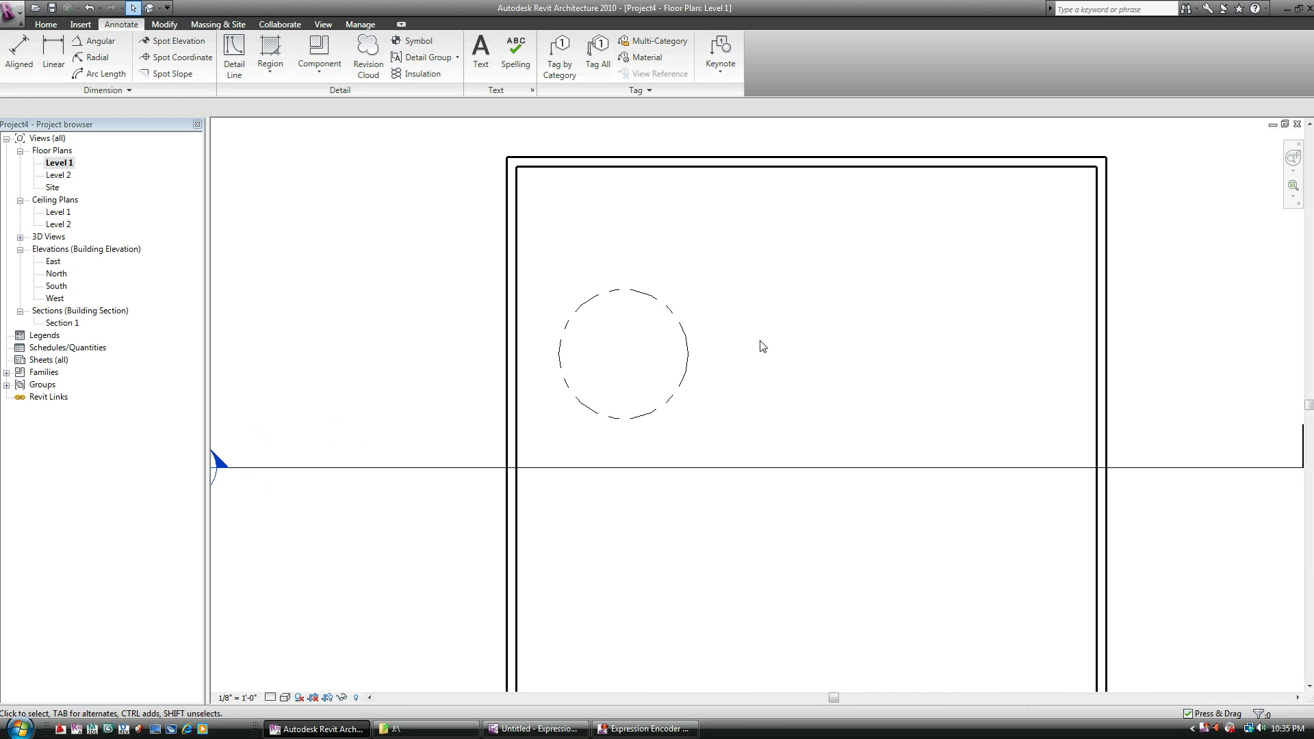